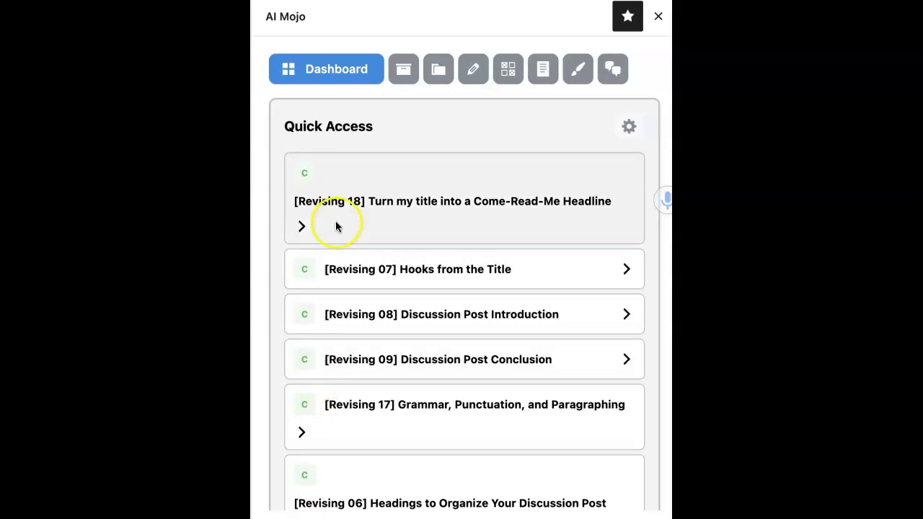
Open the AI Mojo template form and search the saved templates for 'character'.
click(403, 73)
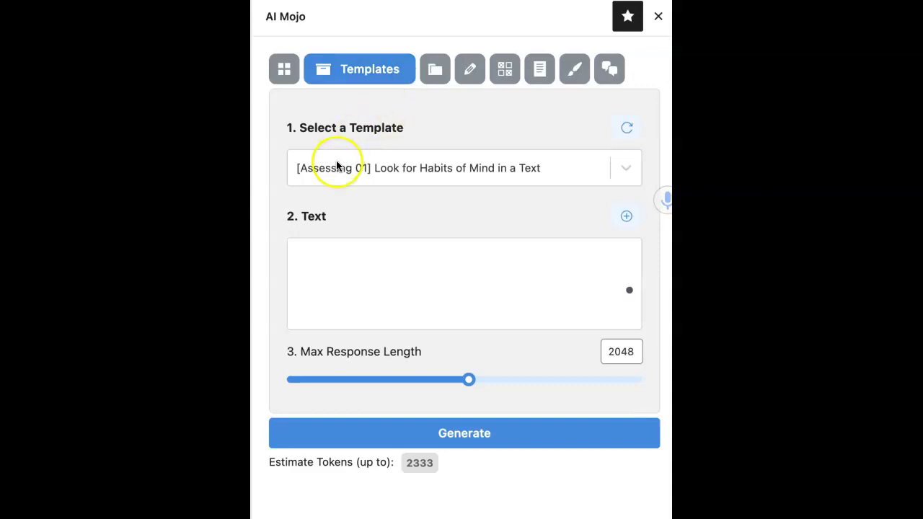
click(320, 175)
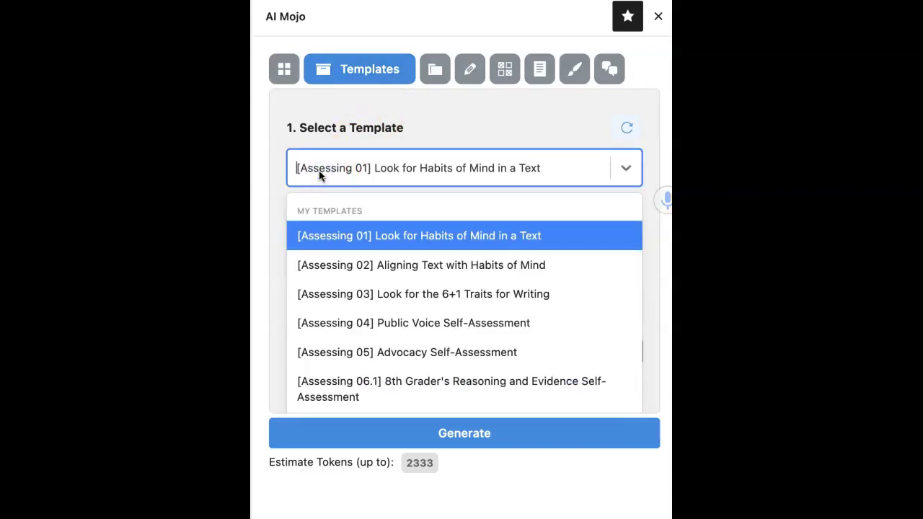
text(character)
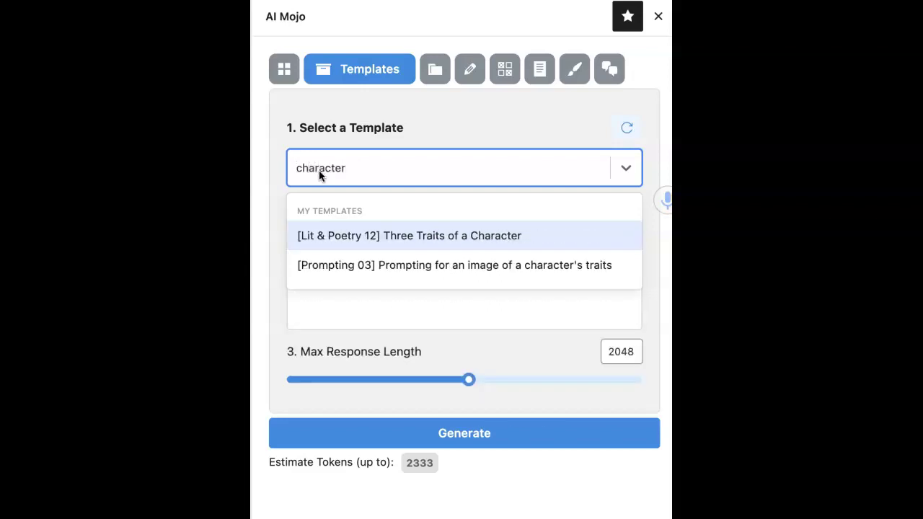
Pick Three Traits of a Character and select the novel text from BOOK ONE through 'But I don't say'.
click(396, 242)
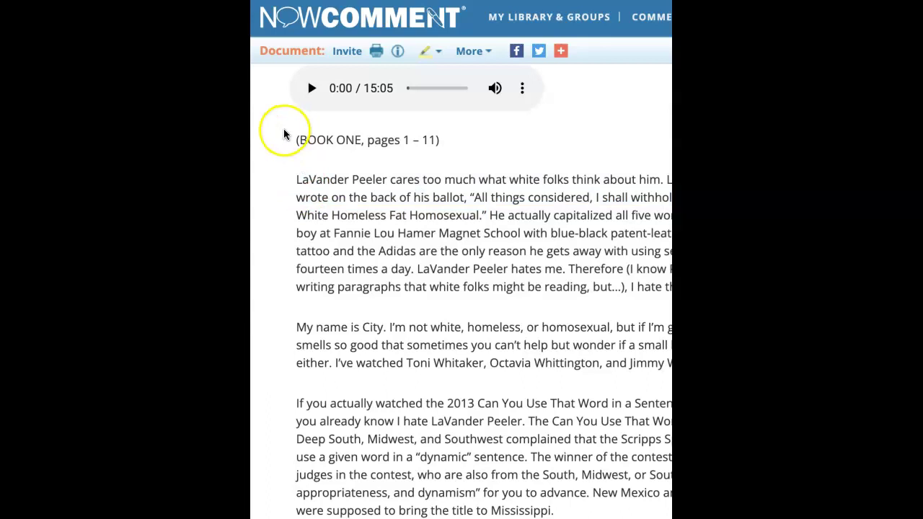
drag(285, 132, 307, 326)
scroll(307, 326, down, 4)
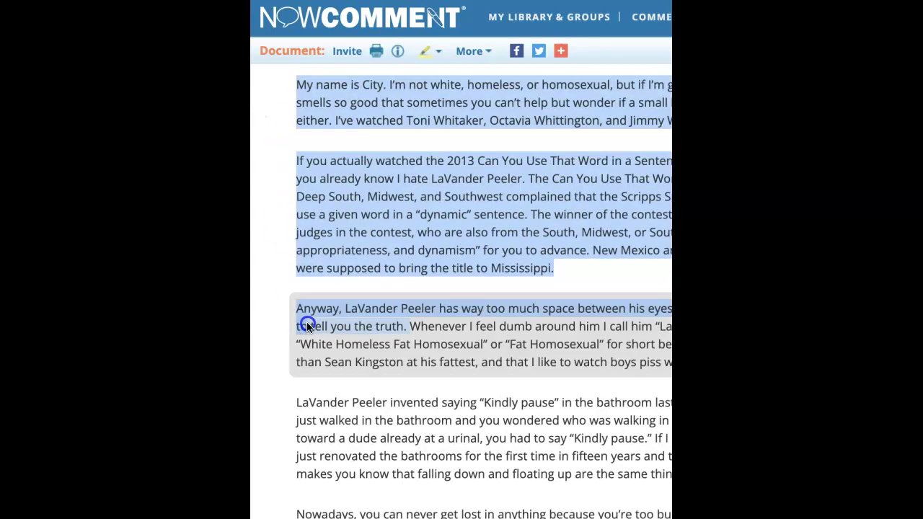
scroll(307, 327, down, 2)
scroll(307, 327, down, 2)
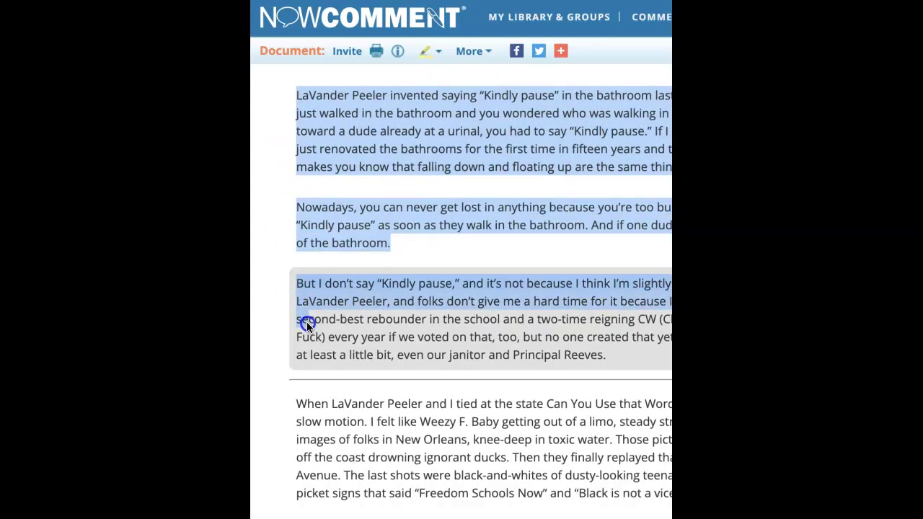
scroll(305, 322, down, 1)
drag(299, 243, 314, 281)
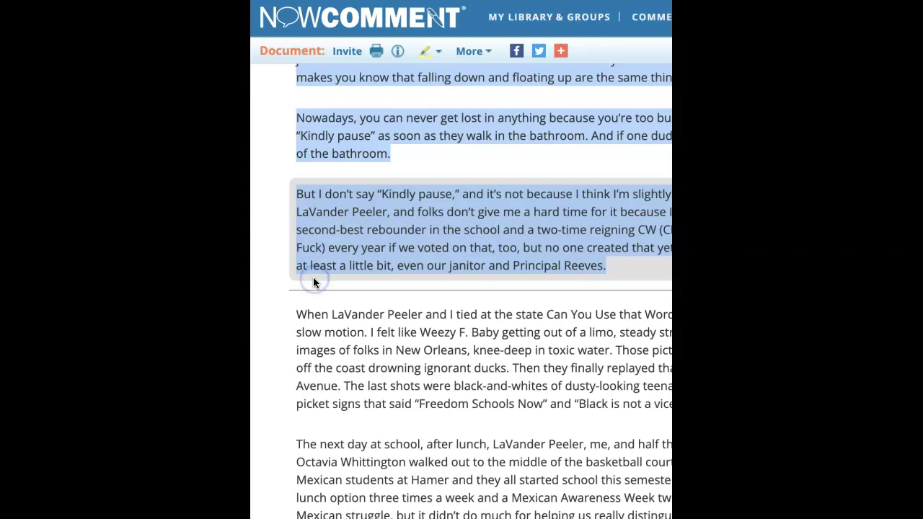
click(339, 230)
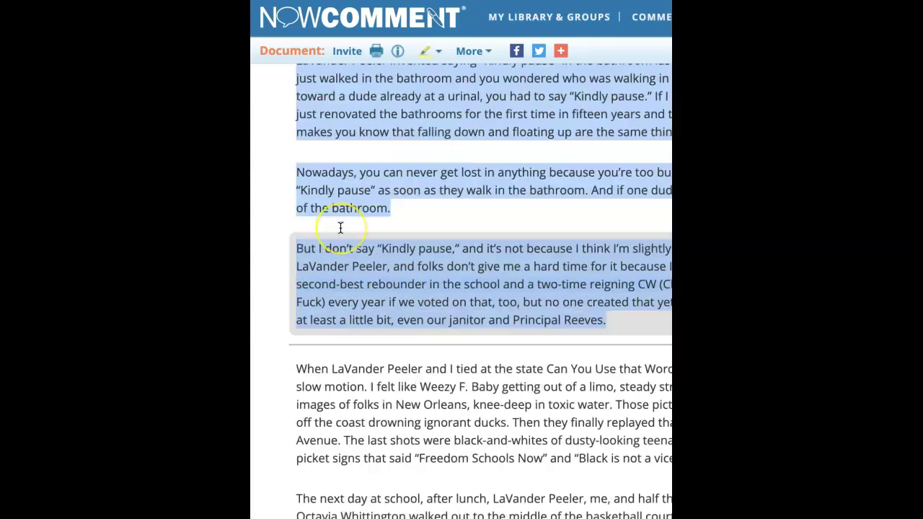
scroll(339, 229, up, 5)
scroll(341, 227, down, 10)
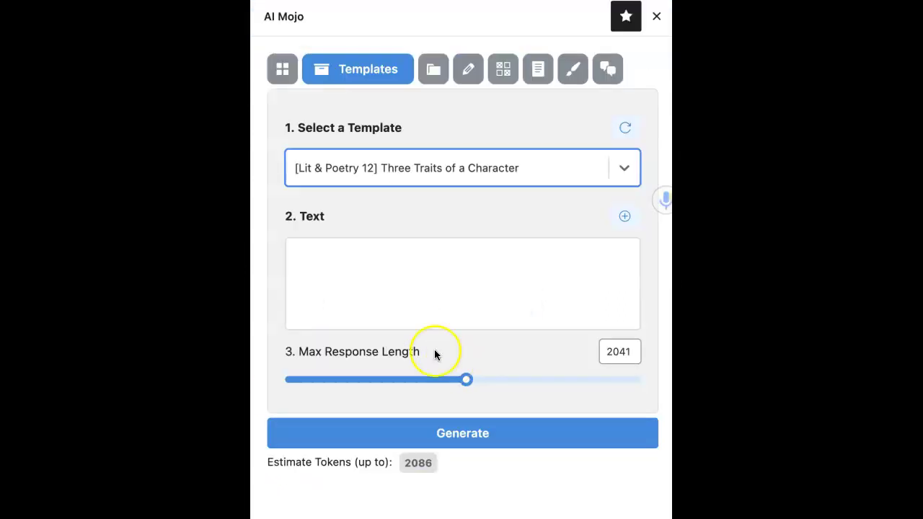
Paste the copied book passage into the Text box and generate the character-traits analysis.
click(310, 260)
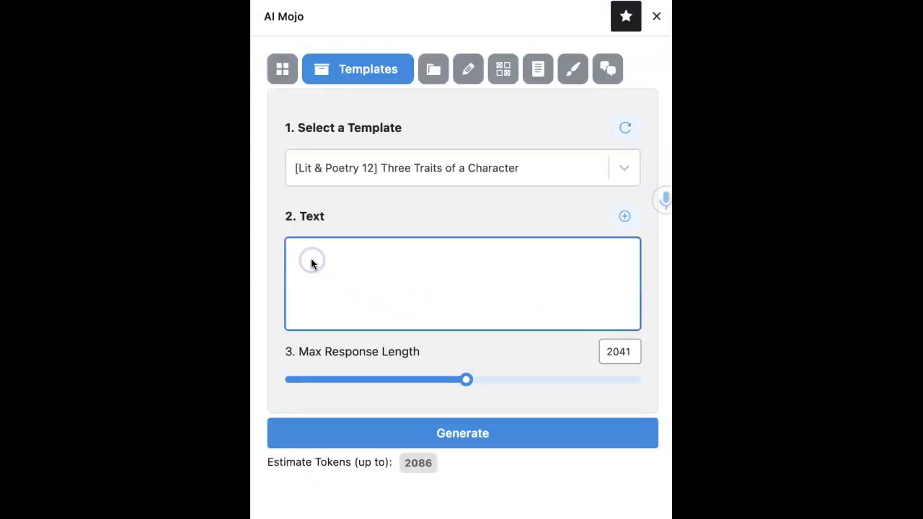
key(ctrl+v)
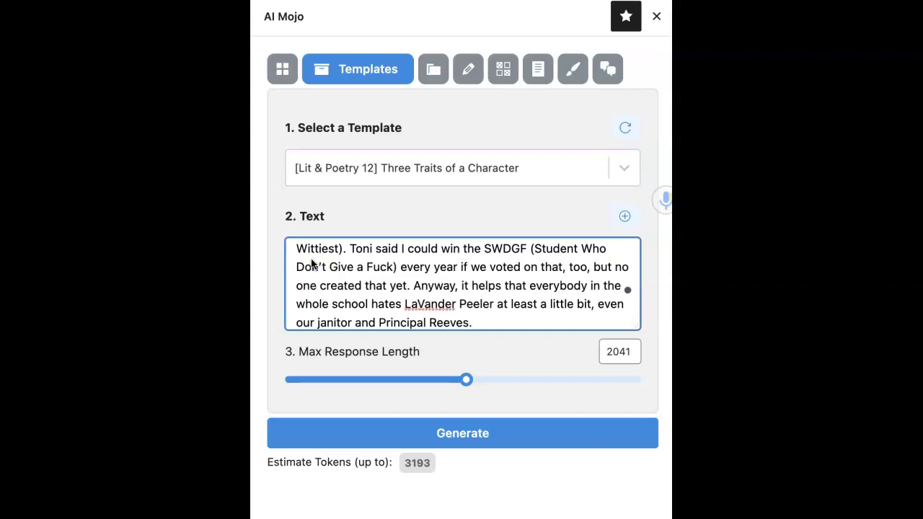
scroll(322, 268, up, 5)
scroll(324, 270, up, 5)
scroll(330, 277, up, 5)
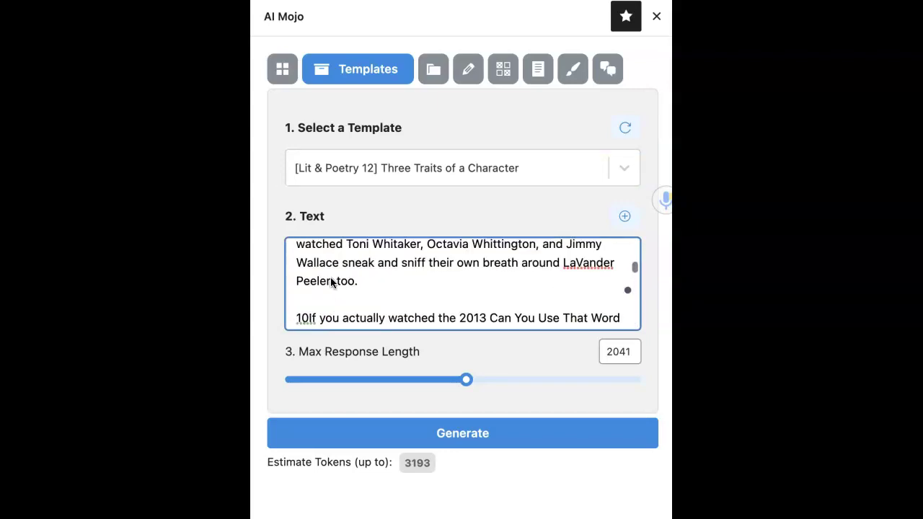
scroll(330, 277, up, 5)
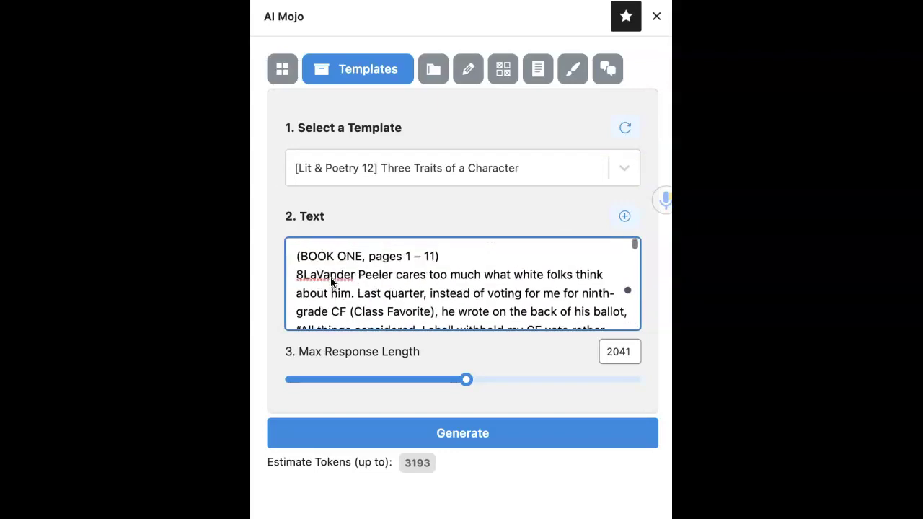
click(459, 435)
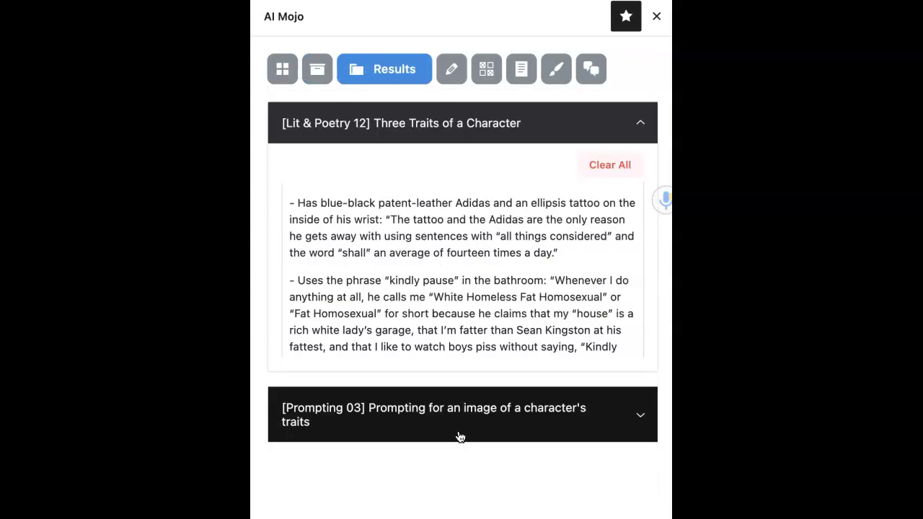
scroll(428, 278, up, 5)
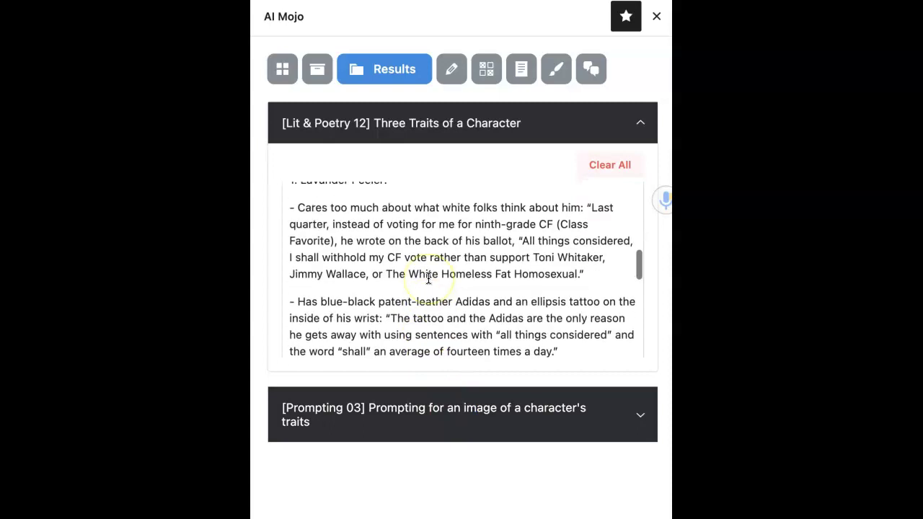
scroll(429, 279, down, 1)
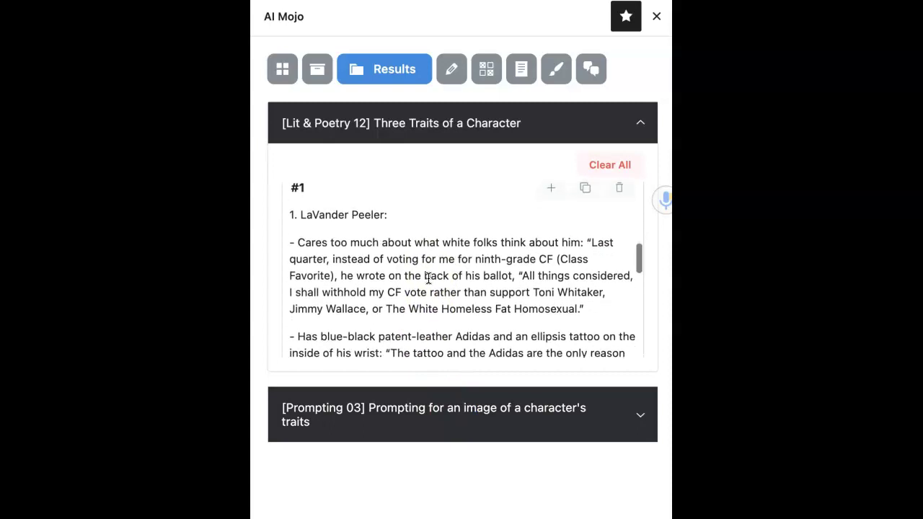
scroll(428, 278, down, 1)
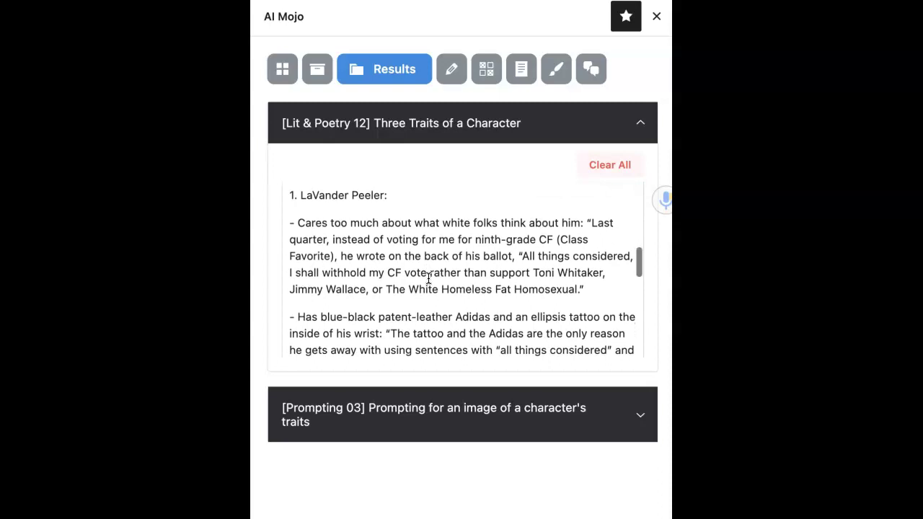
scroll(428, 278, down, 1)
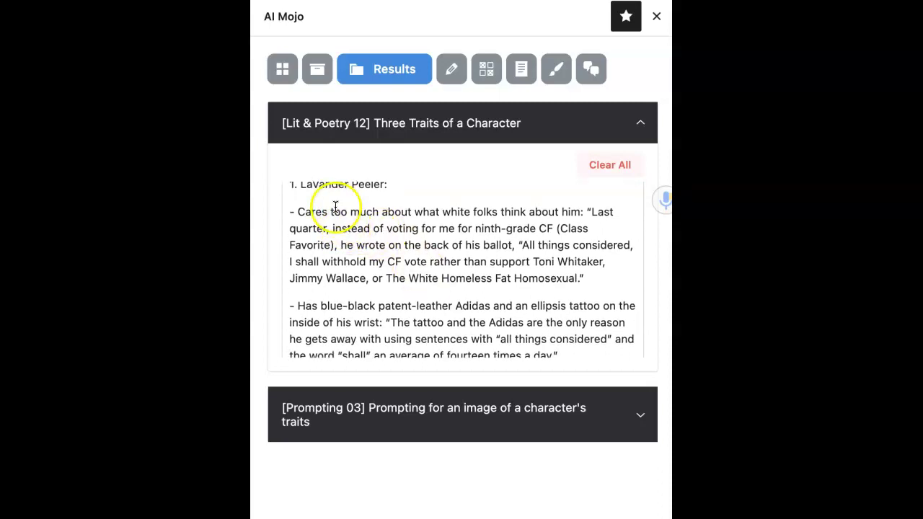
scroll(333, 216, up, 1)
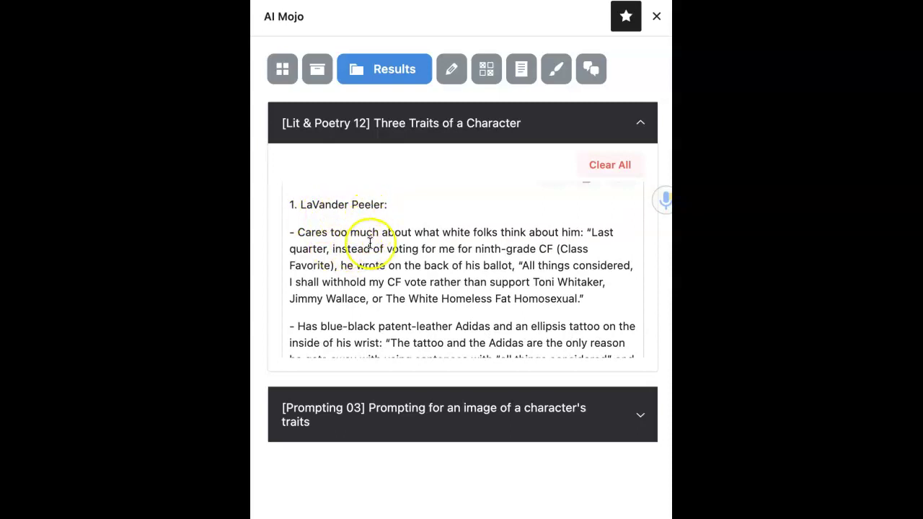
scroll(521, 248, down, 2)
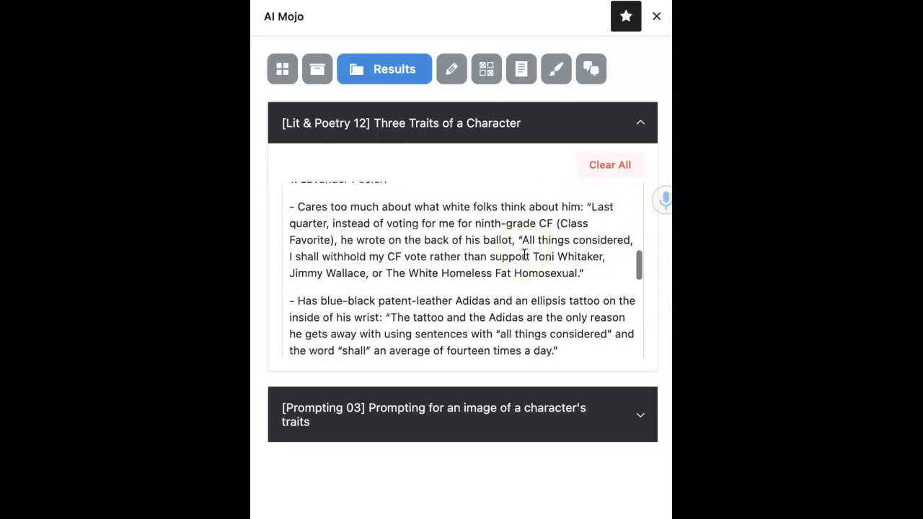
scroll(523, 253, down, 1)
scroll(524, 254, down, 1)
scroll(524, 253, down, 1)
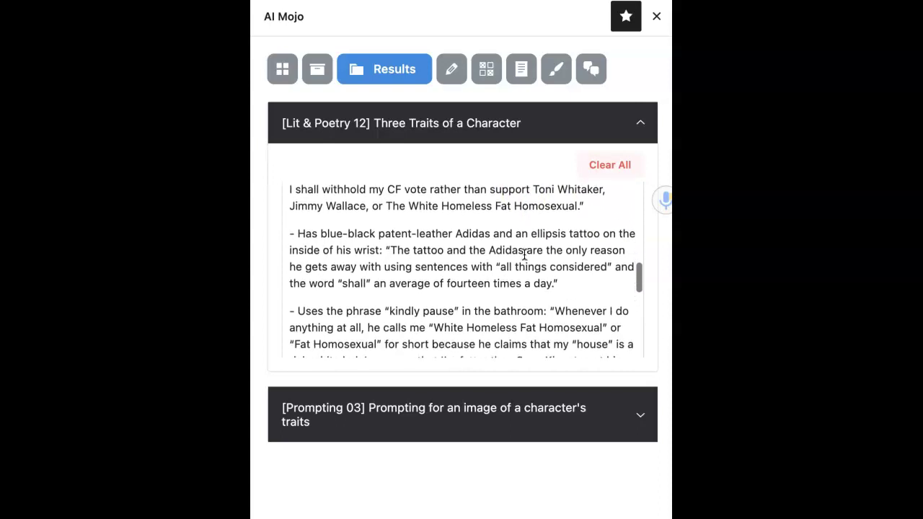
scroll(524, 253, down, 1)
scroll(524, 253, down, 1)
scroll(524, 254, down, 1)
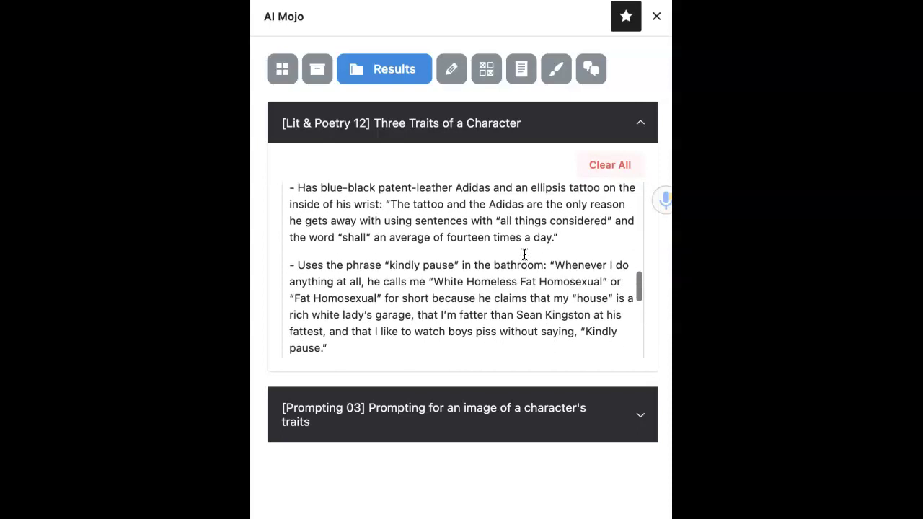
scroll(524, 253, down, 1)
scroll(524, 254, down, 1)
scroll(524, 253, down, 2)
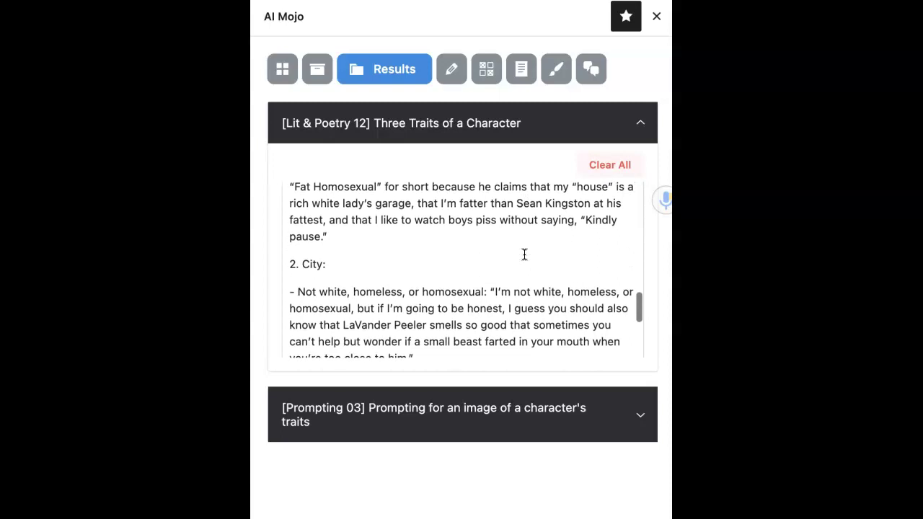
scroll(524, 254, down, 2)
scroll(523, 253, down, 1)
scroll(524, 254, down, 1)
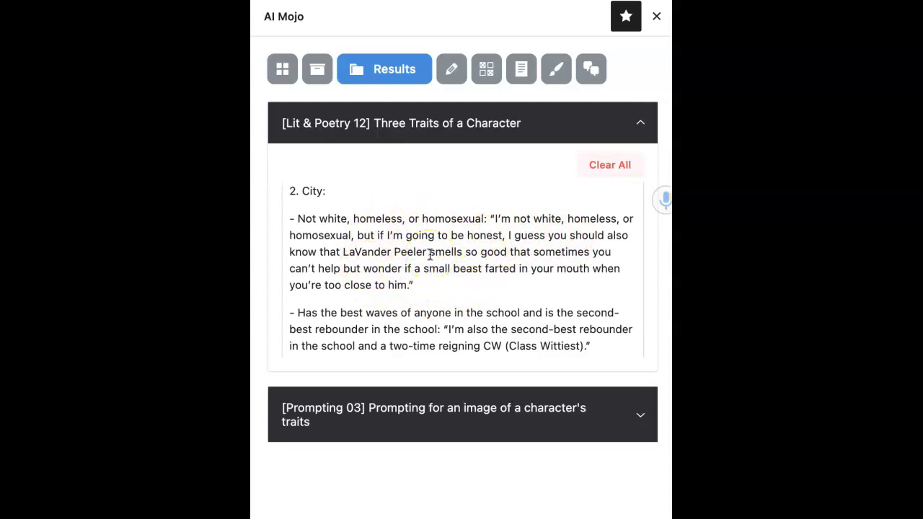
scroll(430, 254, down, 3)
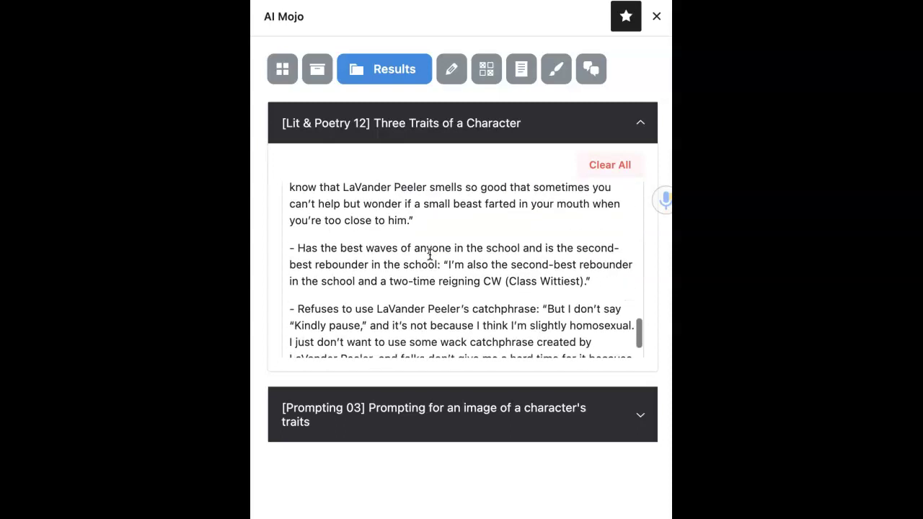
scroll(430, 254, down, 2)
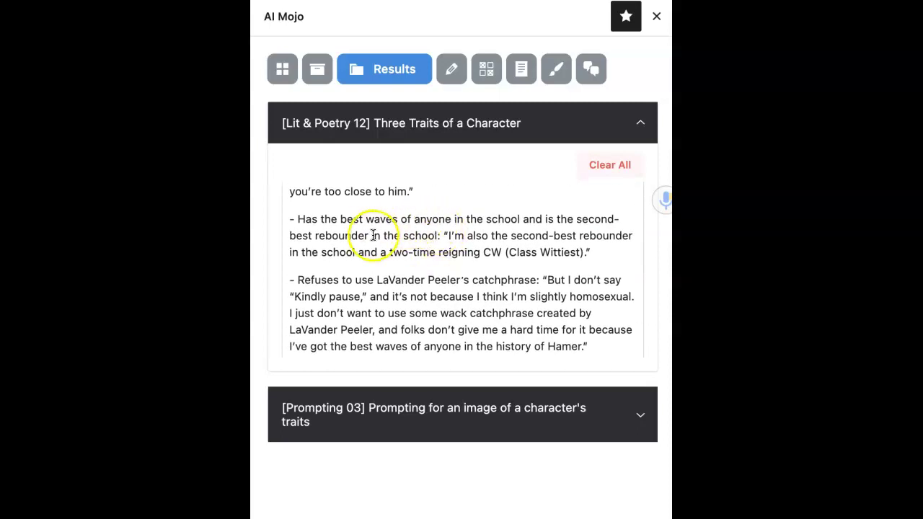
scroll(411, 236, down, 1)
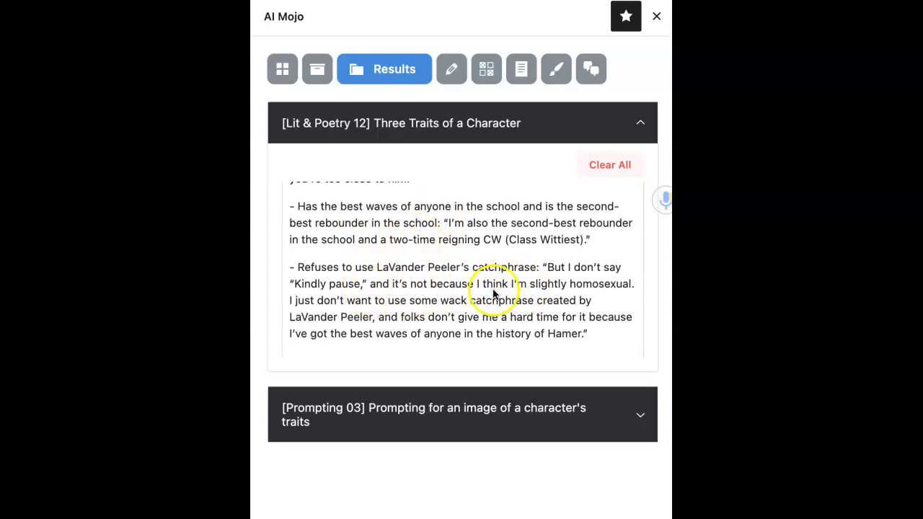
scroll(493, 293, up, 1)
scroll(493, 291, up, 2)
scroll(492, 290, up, 2)
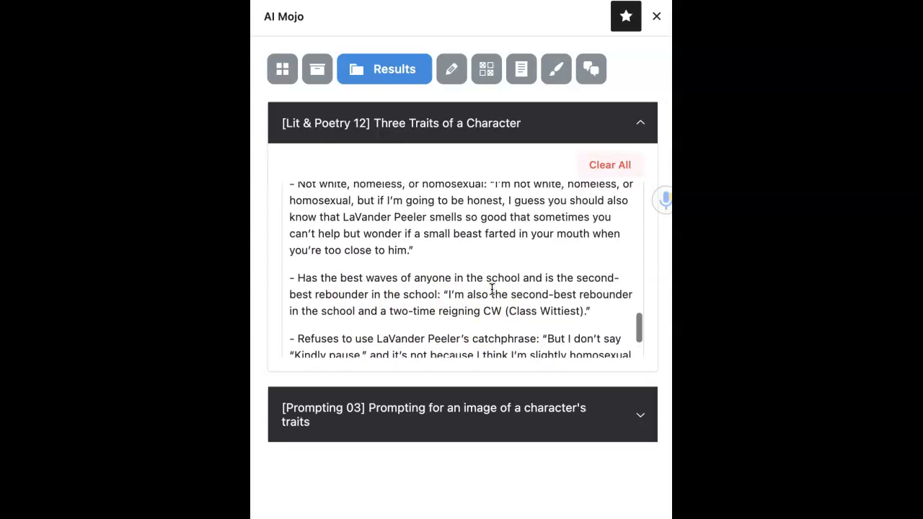
scroll(492, 288, up, 3)
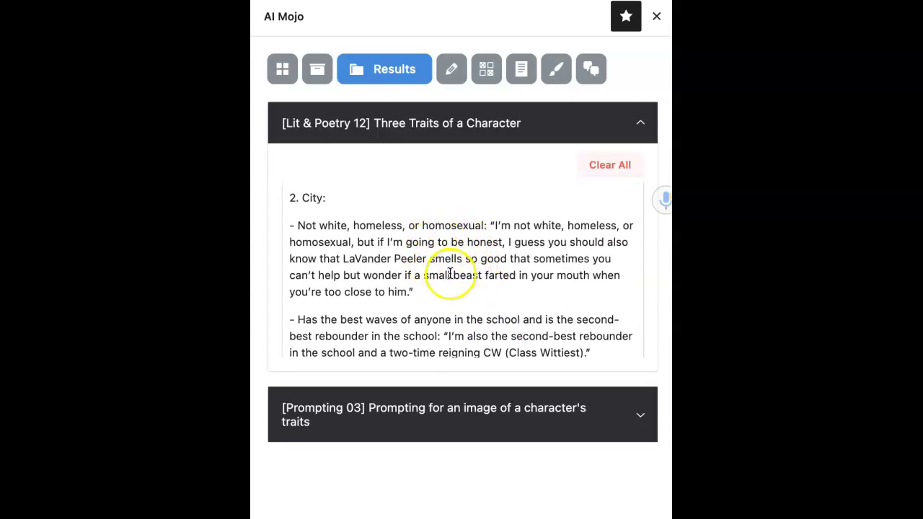
scroll(481, 268, down, 1)
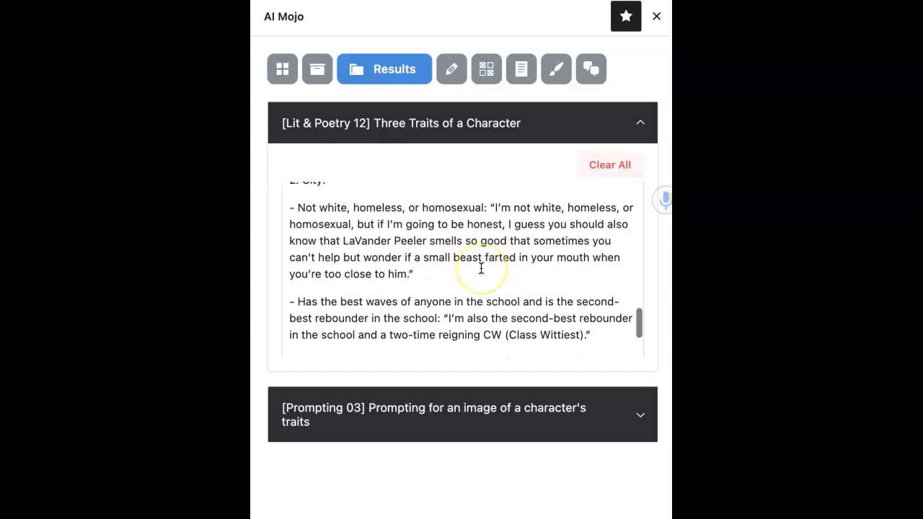
scroll(481, 268, down, 1)
scroll(481, 268, down, 2)
scroll(481, 268, down, 2)
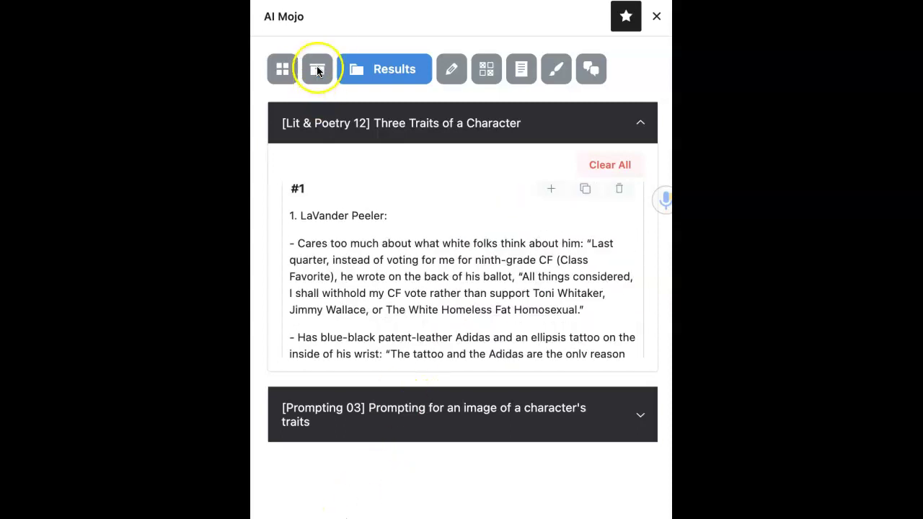
Load the '[Prompting 03] Prompting for an image of a character's traits' template via a 'character' search.
click(317, 70)
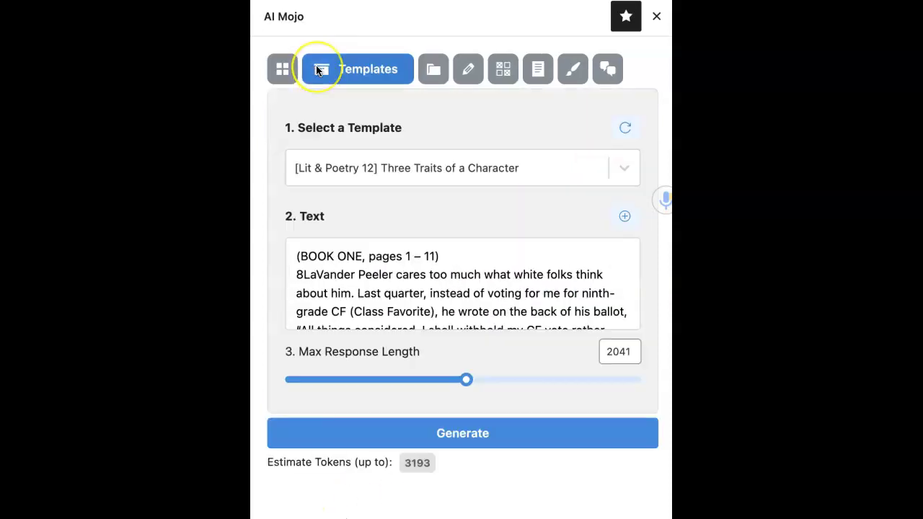
click(346, 178)
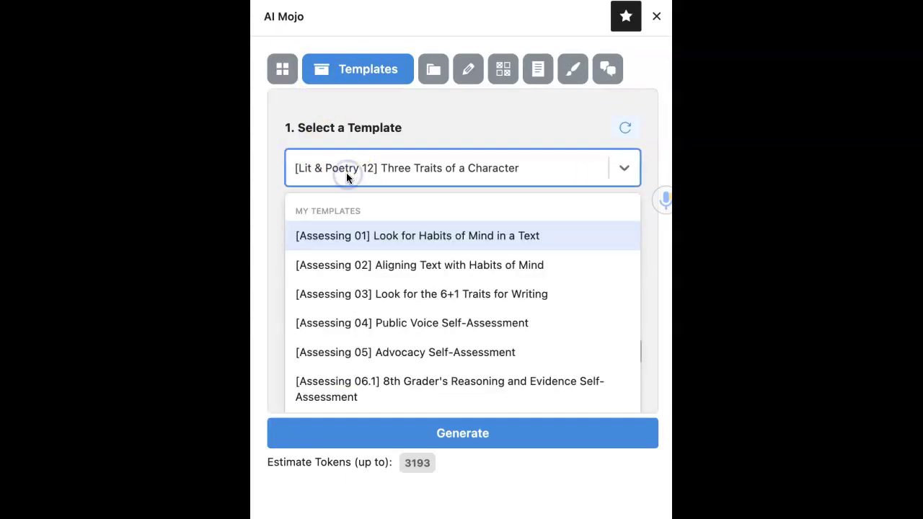
text(chara)
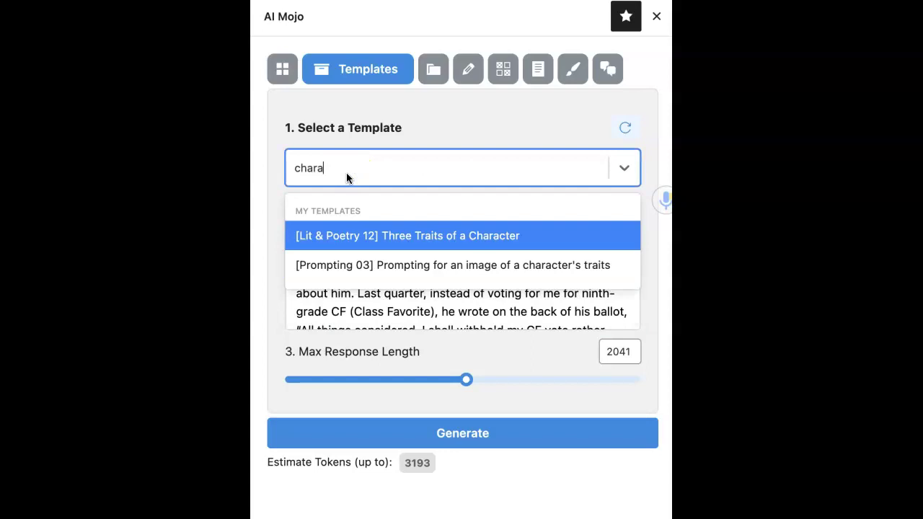
text(cter)
click(433, 273)
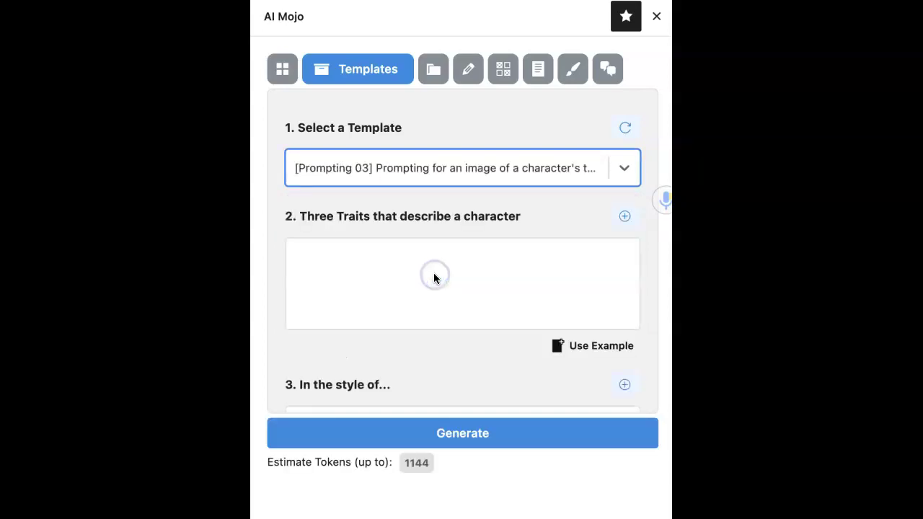
Enter the traits 'sure of himself, friendly, strong'.
click(364, 266)
text(sure of himself, friendly, strong)
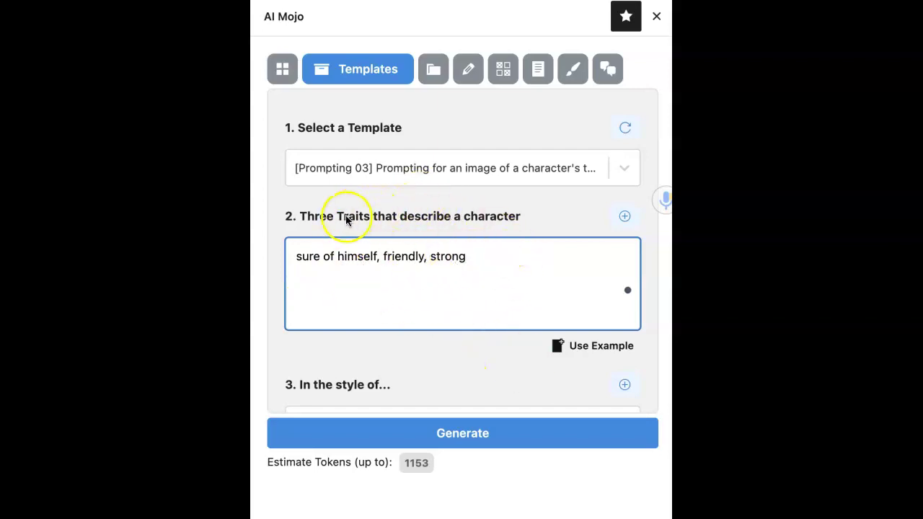
scroll(436, 267, down, 1)
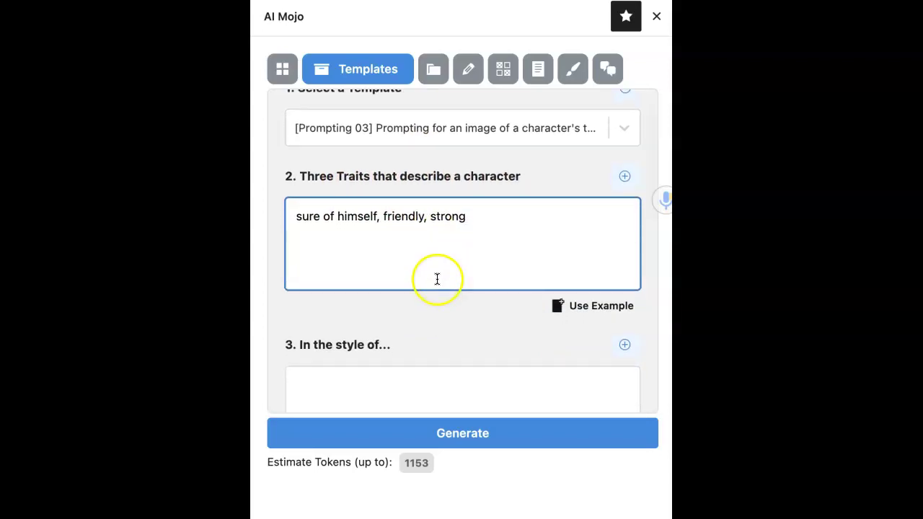
scroll(437, 279, down, 3)
Keep only the Jean-Michel Basquiat example style and request the image prompts.
click(343, 288)
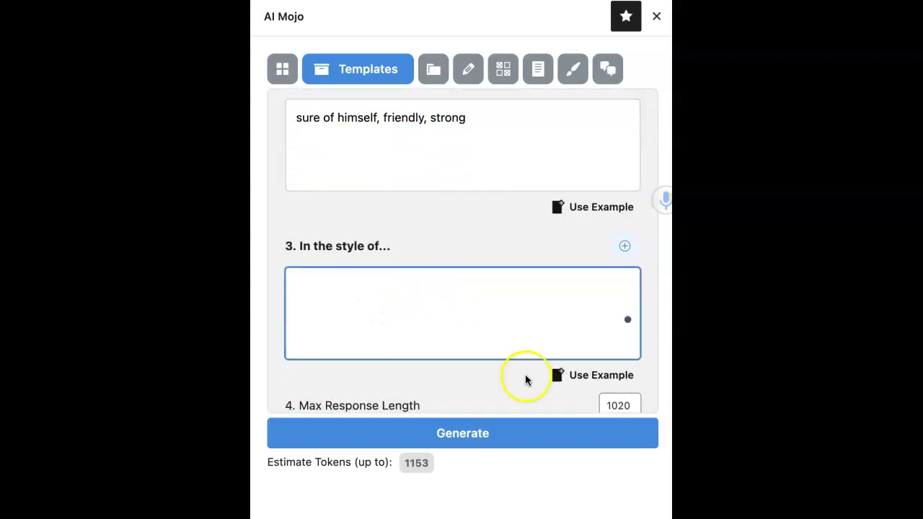
click(589, 375)
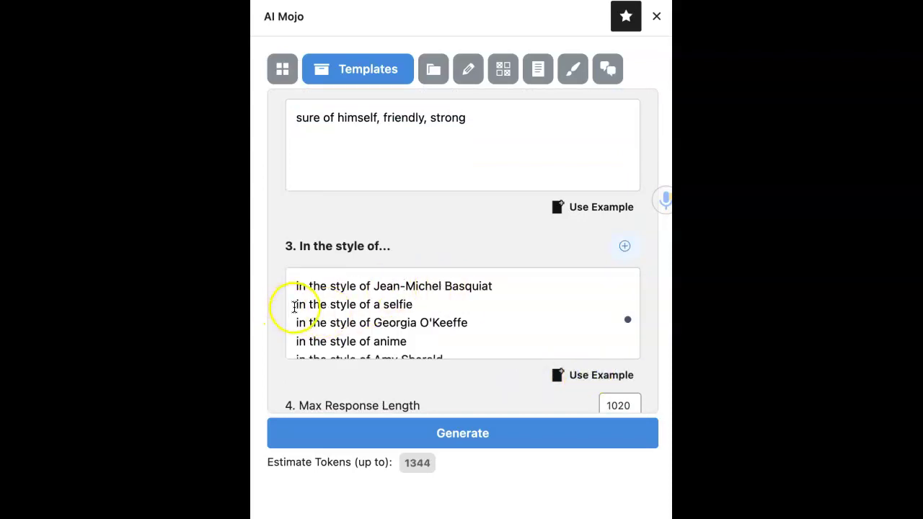
drag(296, 305, 419, 387)
key(BackSpace)
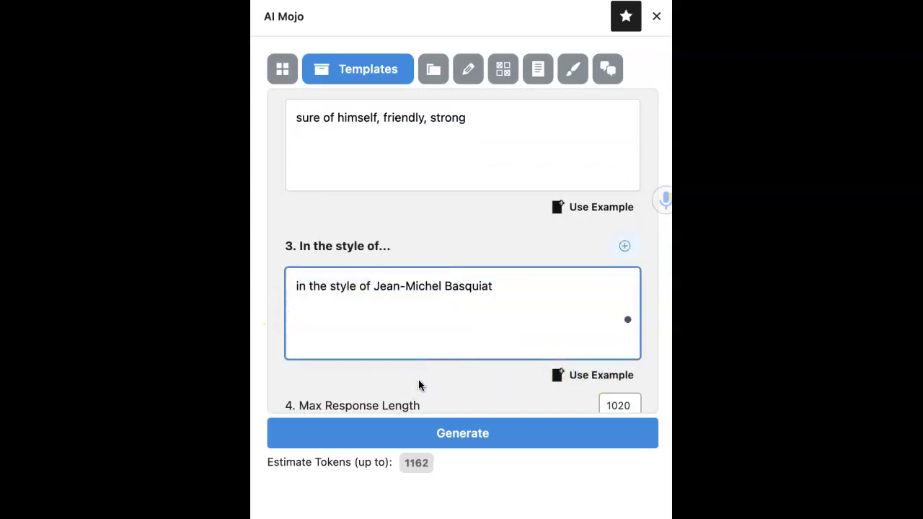
click(478, 437)
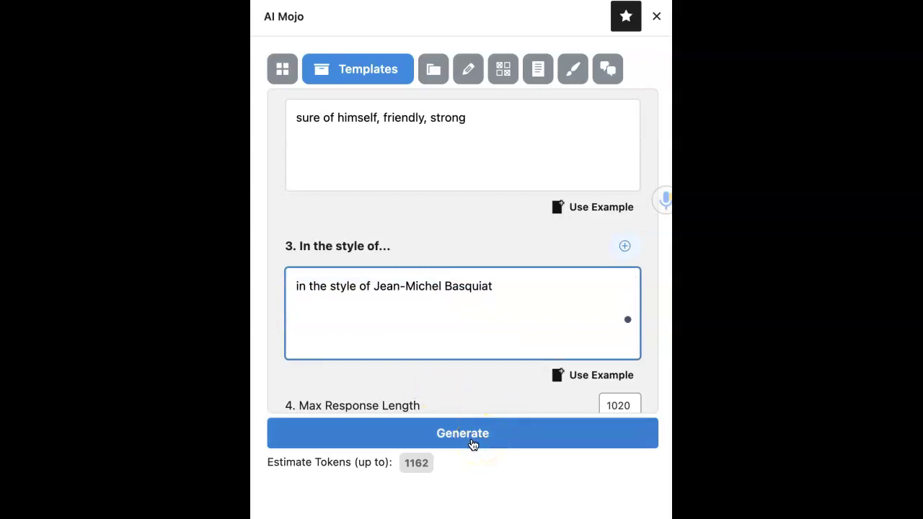
Generate the three Basquiat-style image prompts and select the text of prompt 2.
click(466, 440)
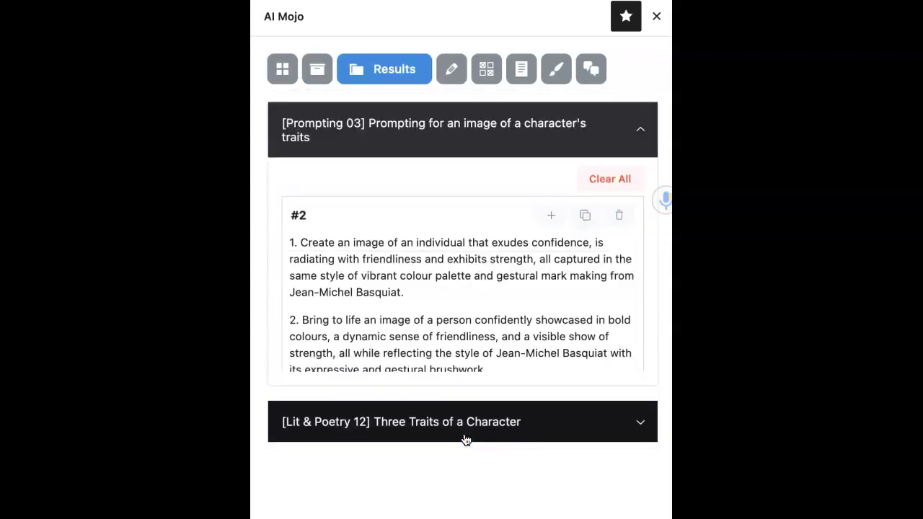
scroll(439, 317, down, 1)
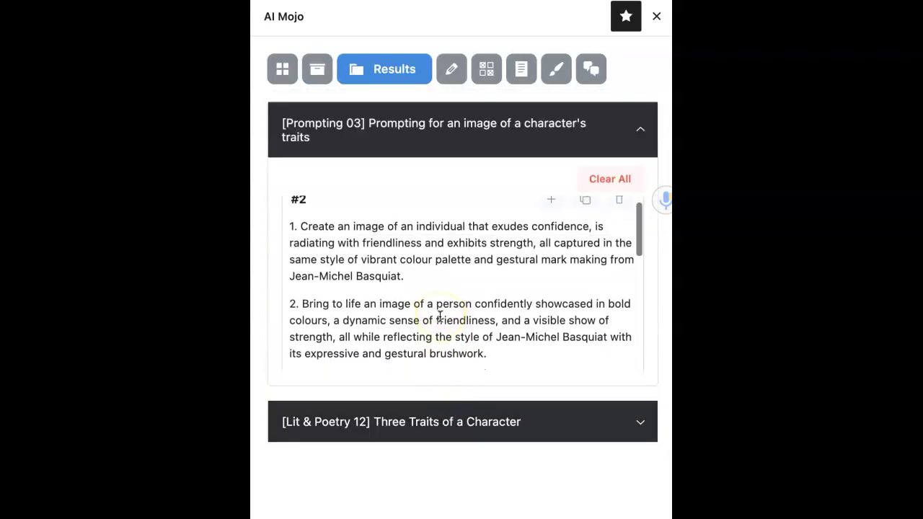
scroll(439, 317, down, 2)
scroll(439, 317, down, 1)
scroll(439, 317, down, 1)
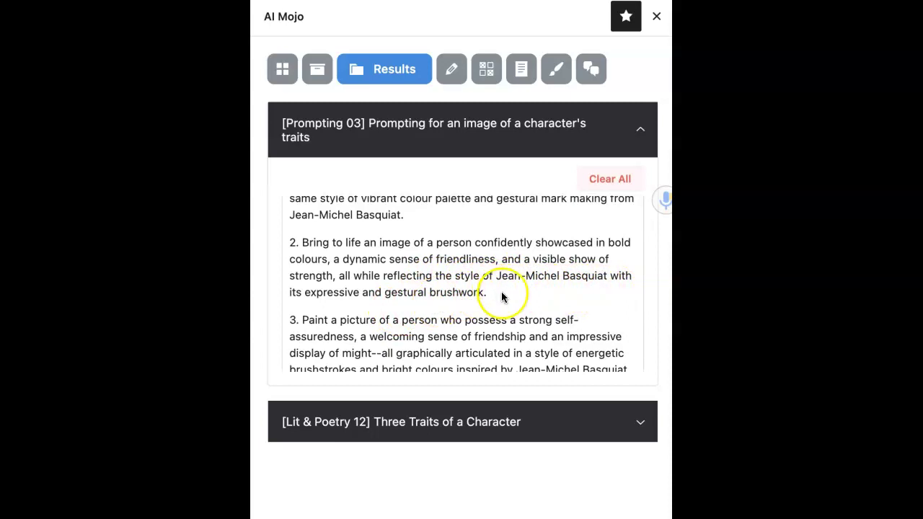
click(445, 275)
drag(444, 275, 301, 242)
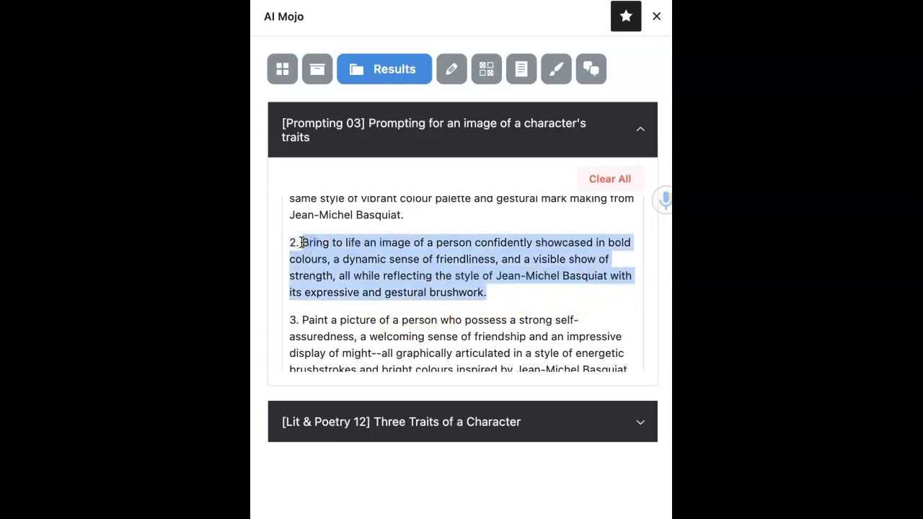
scroll(325, 319, down, 1)
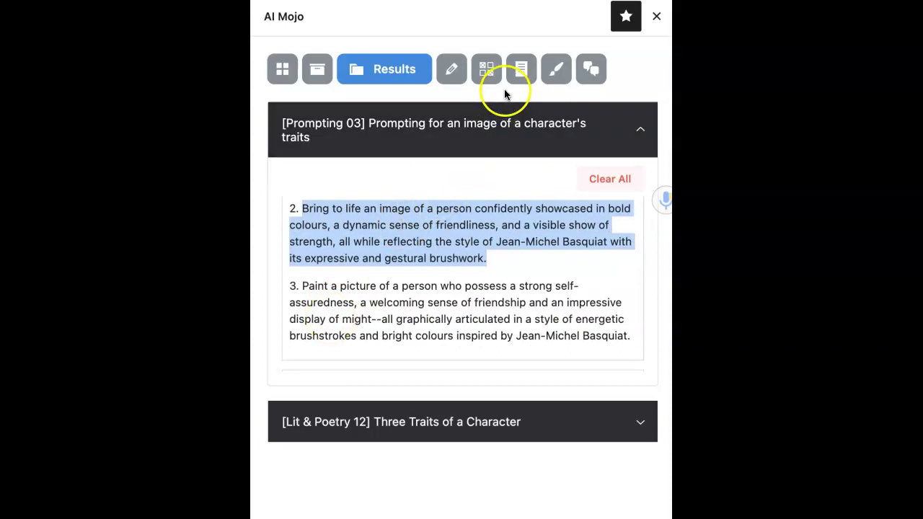
Replace the DALL·E prompt with the copied Basquiat prompt and generate an image.
click(556, 71)
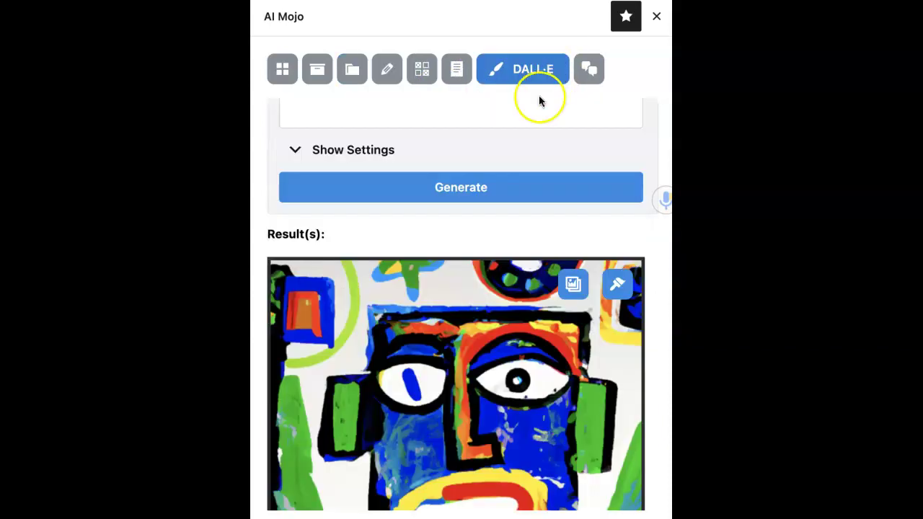
scroll(452, 200, up, 2)
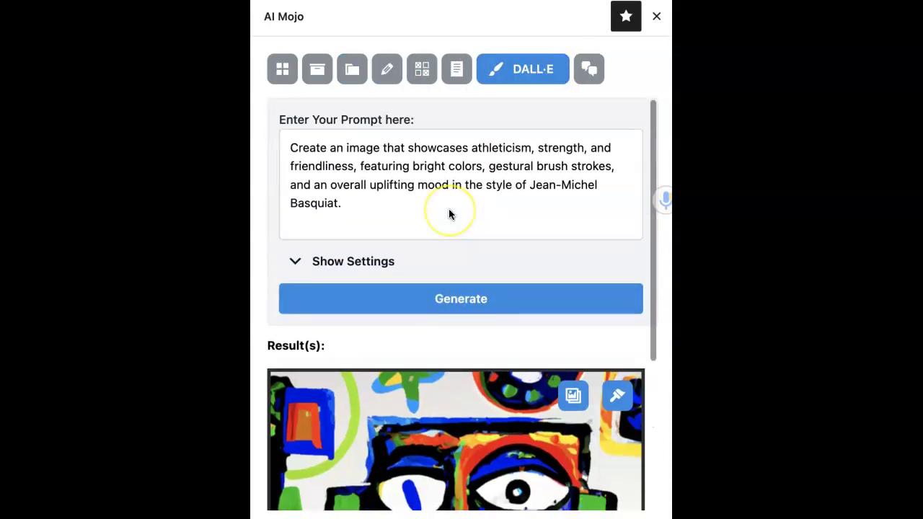
triple_click(352, 195)
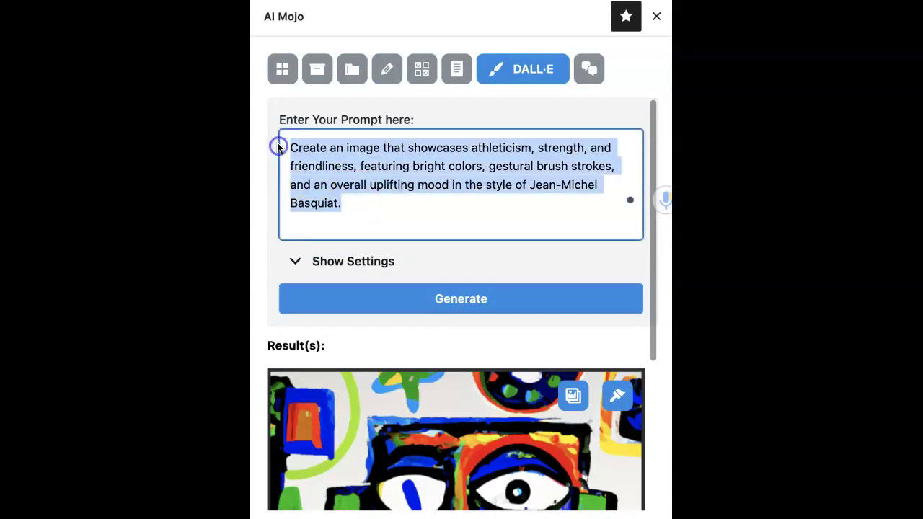
text(Bring to life an image of a person confidently showcased in bold colours, a dynamic sense of friendliness, and a visible show of strength, all while reflecting the style of Jean-Michel Basquiat with its expressive and gestural brushwork.)
click(439, 309)
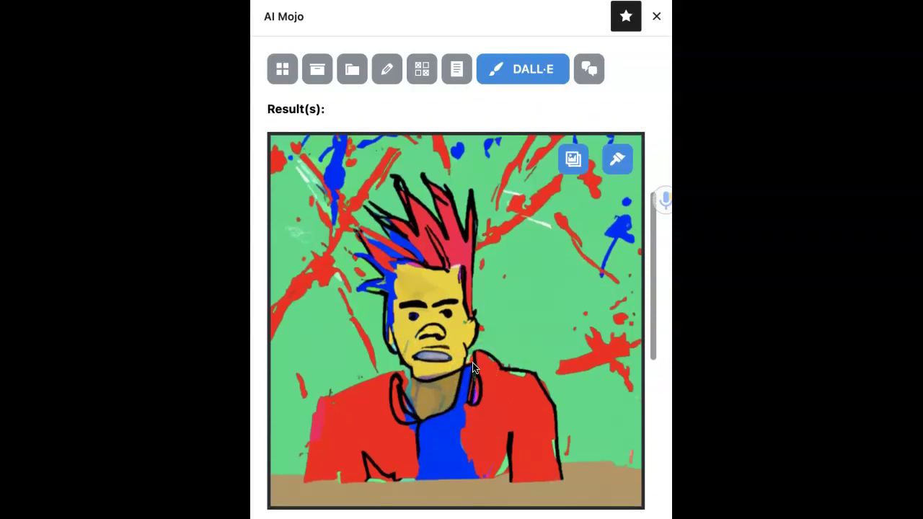
Generate another DALL·E image, yielding the magenta, blue and yellow figure with a raised hand.
scroll(472, 364, up, 1)
scroll(471, 289, down, 1)
scroll(469, 209, up, 1)
scroll(468, 207, up, 3)
scroll(467, 207, up, 3)
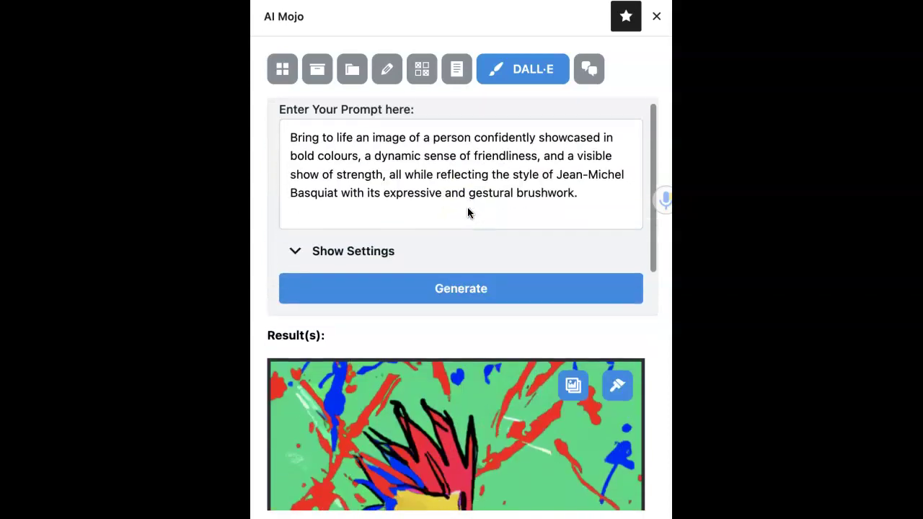
click(465, 285)
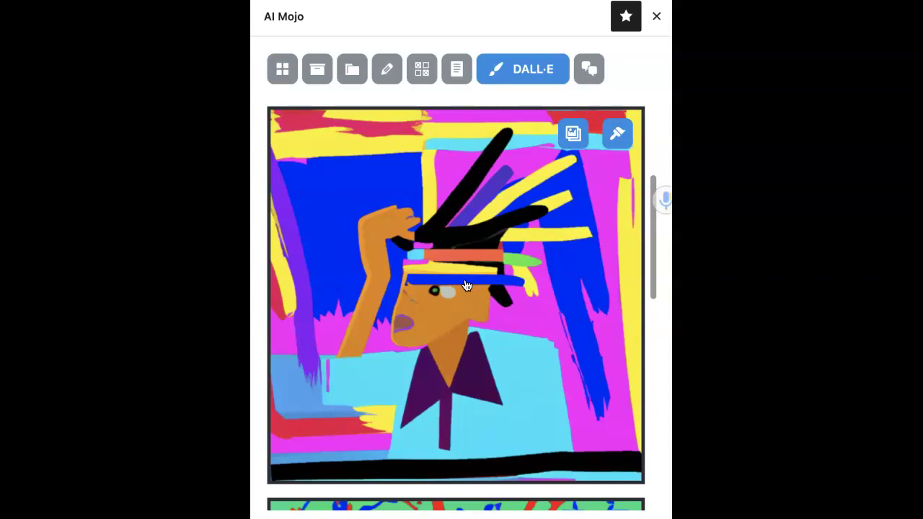
scroll(466, 284, up, 2)
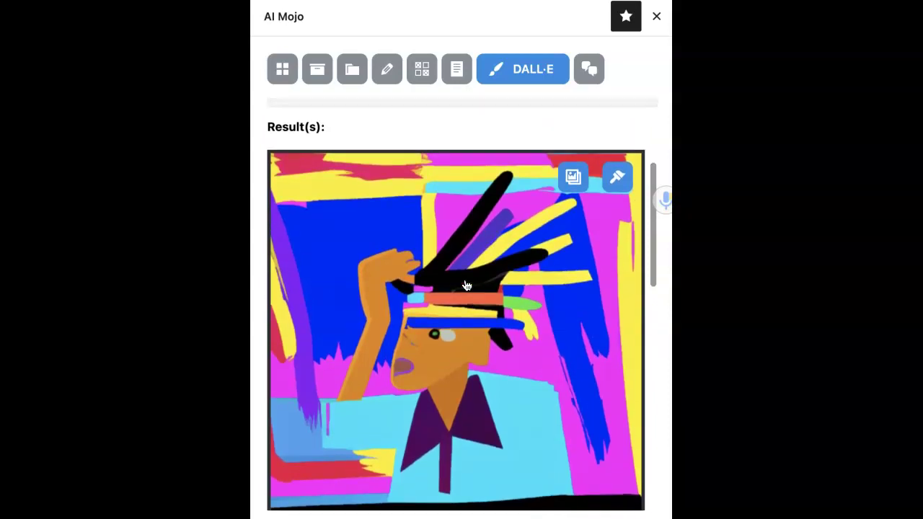
Generate a black-outlined colourful face image and copy its image address.
click(441, 116)
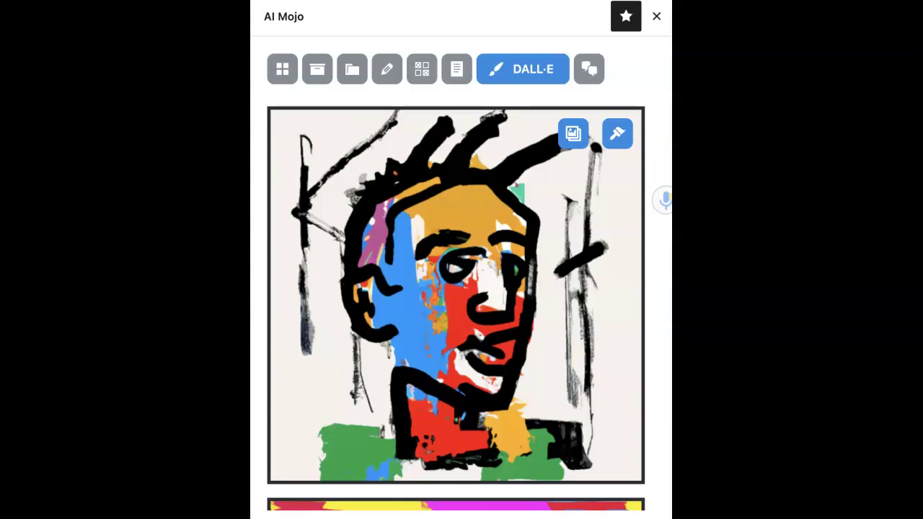
right_click(372, 397)
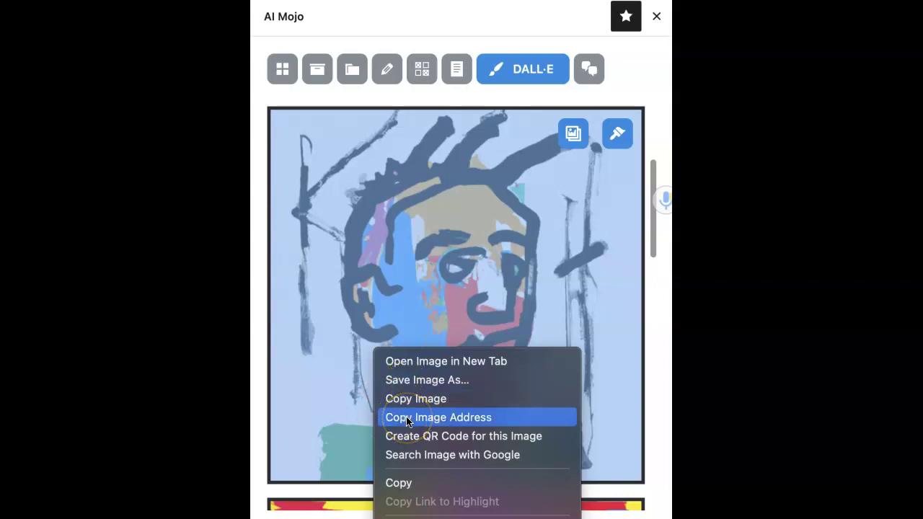
click(406, 418)
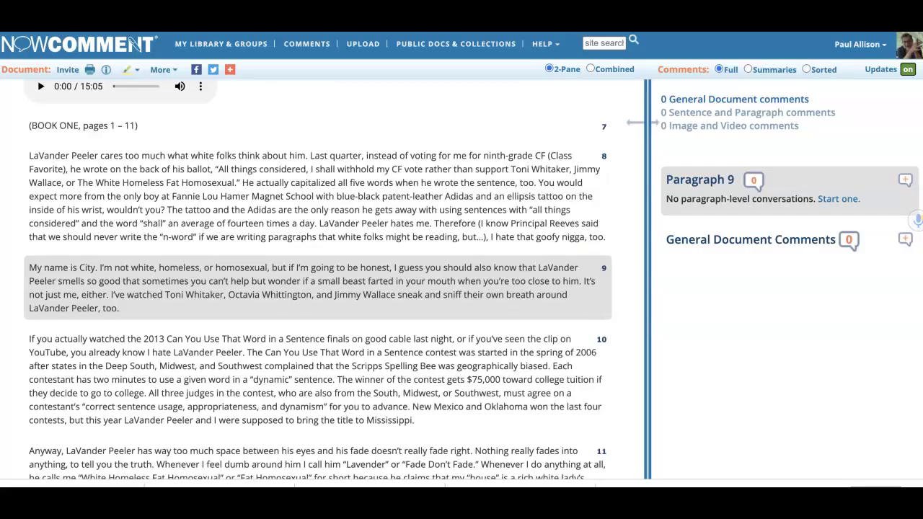
Start a paragraph 9 comment summarizing him as sure of himself, friendly and strong (misspelled).
click(604, 271)
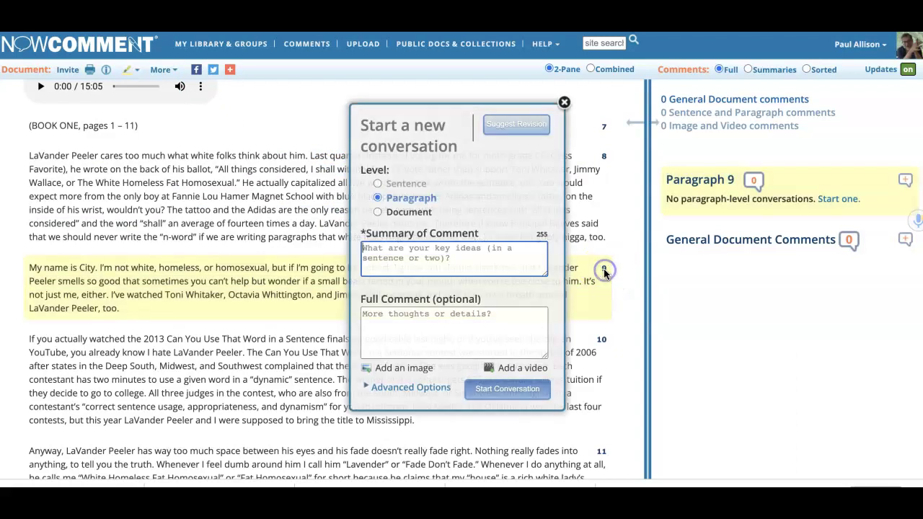
click(385, 254)
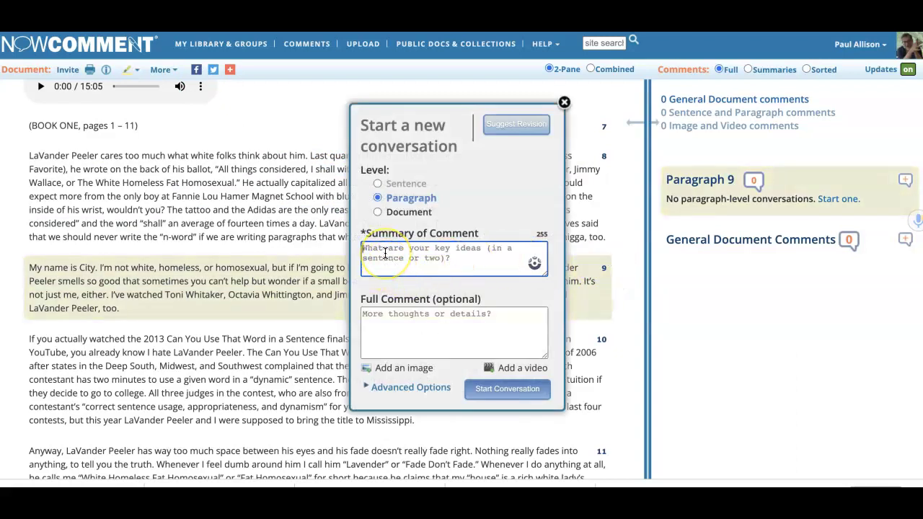
text(I'm )
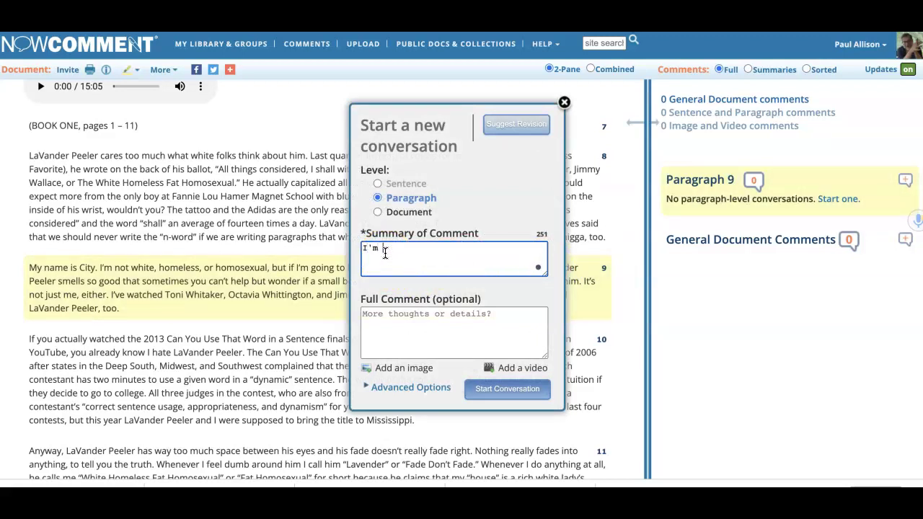
text(lread)
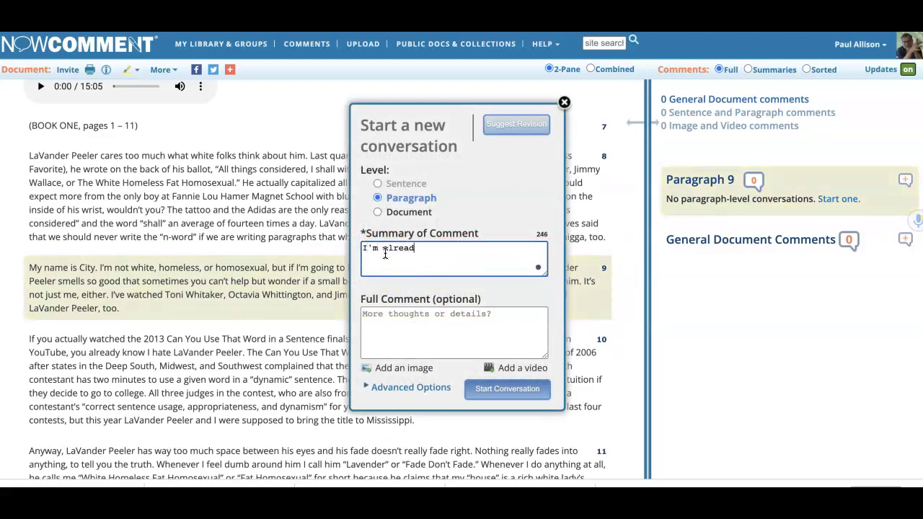
text(y liking)
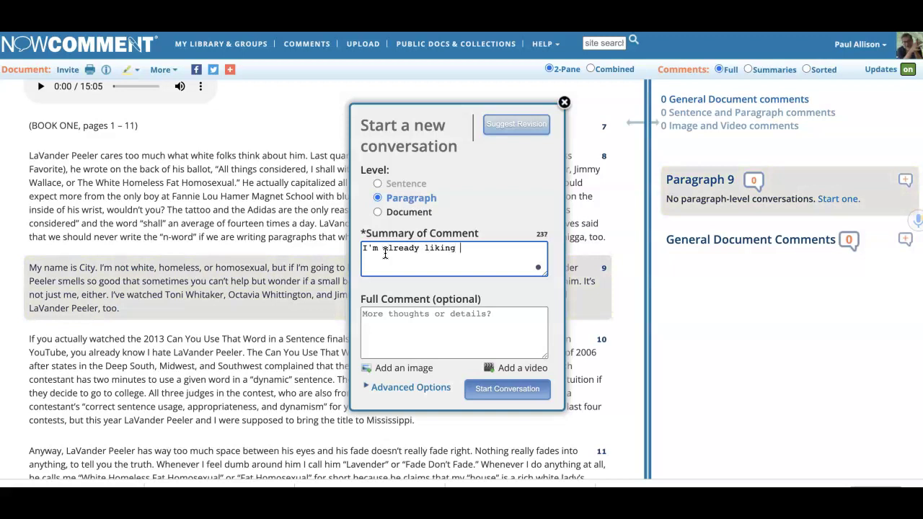
text(this )
text(gu)
text(ghin)
text(think he )
text(is )
text(sure)
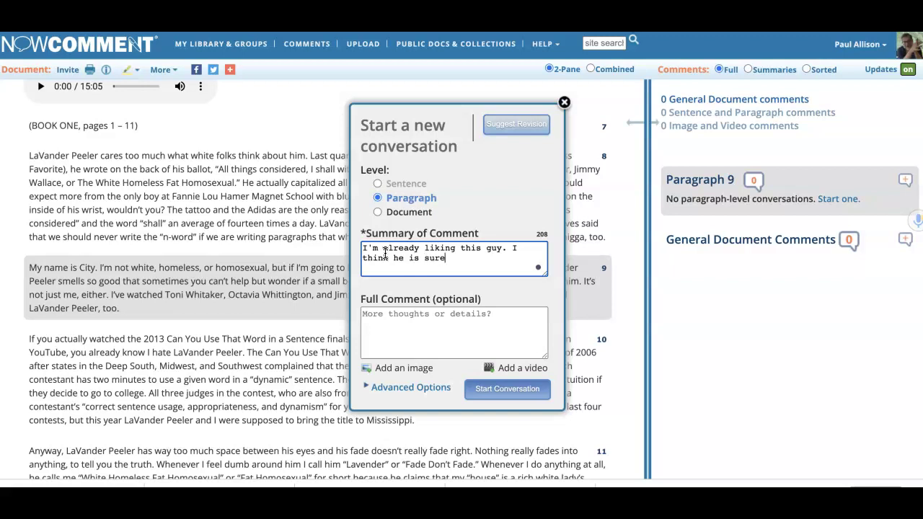
text(of h)
text(imself, f)
text(riendly and )
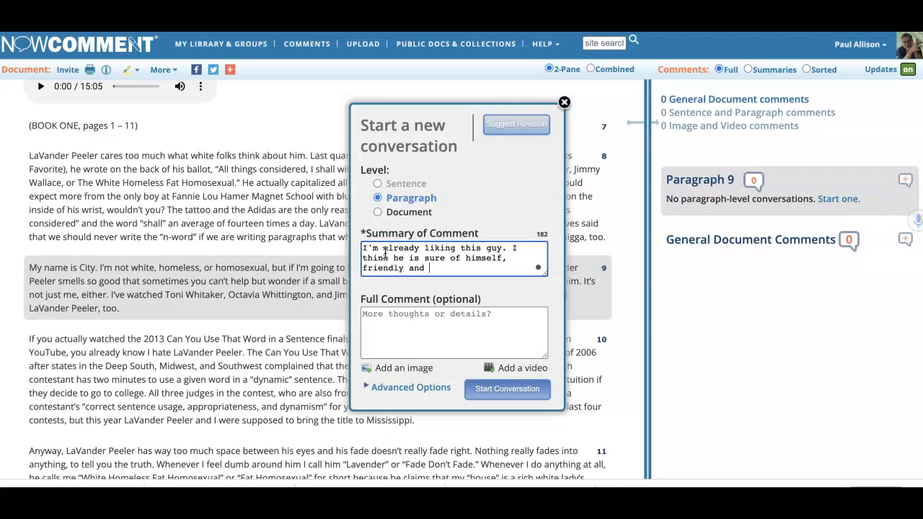
text(torn.)
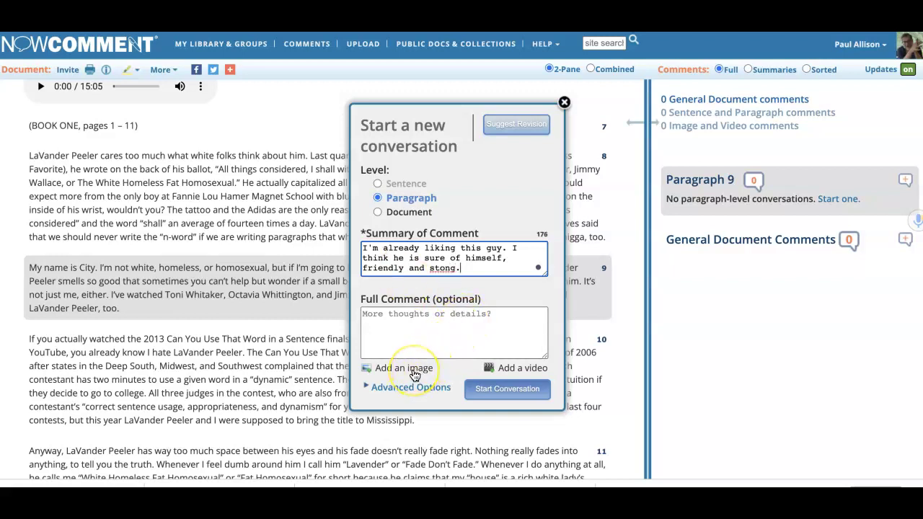
Attach the Basquiat-style face image to the comment using the copied image URL.
click(414, 372)
click(375, 92)
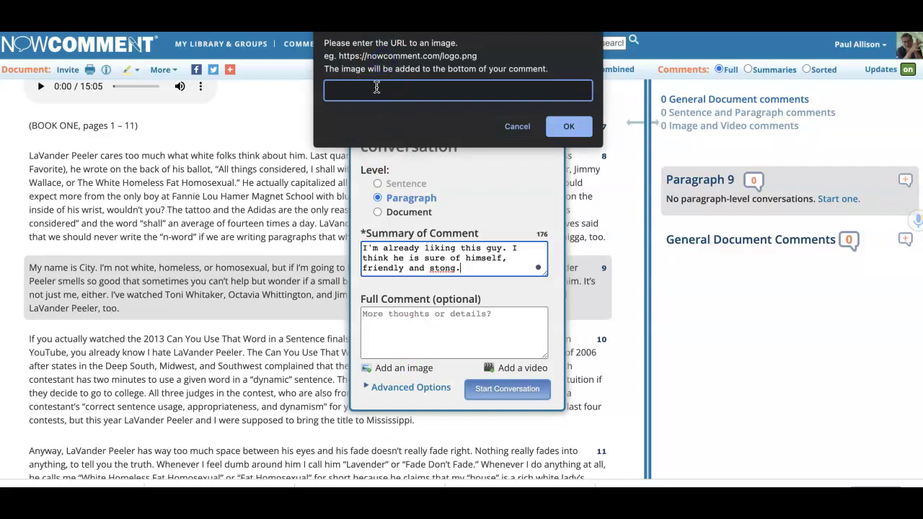
key(ctrl+v)
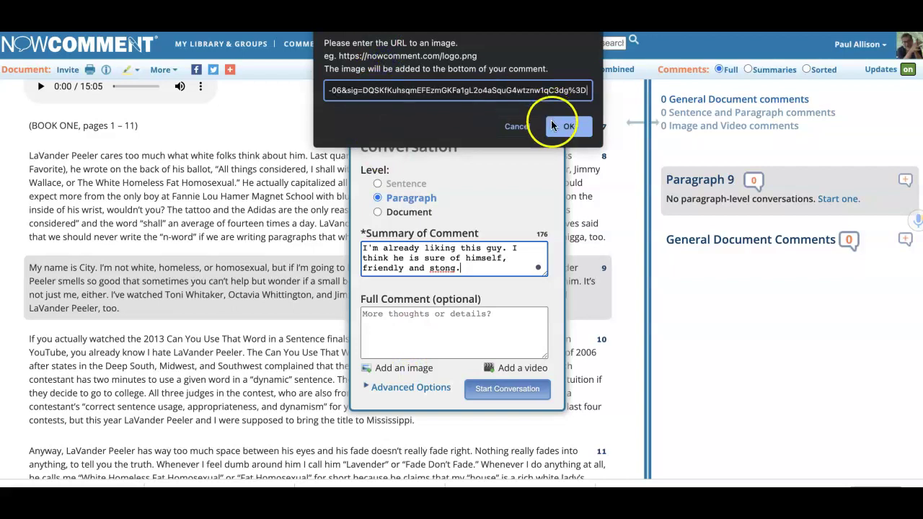
click(569, 127)
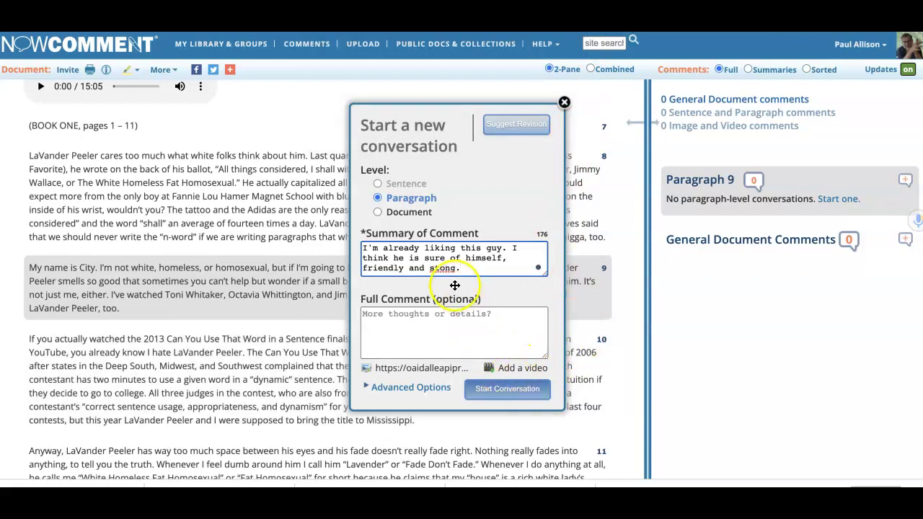
Correct 'stong' to 'strong' and post the comment on paragraph 9.
click(439, 268)
text(r)
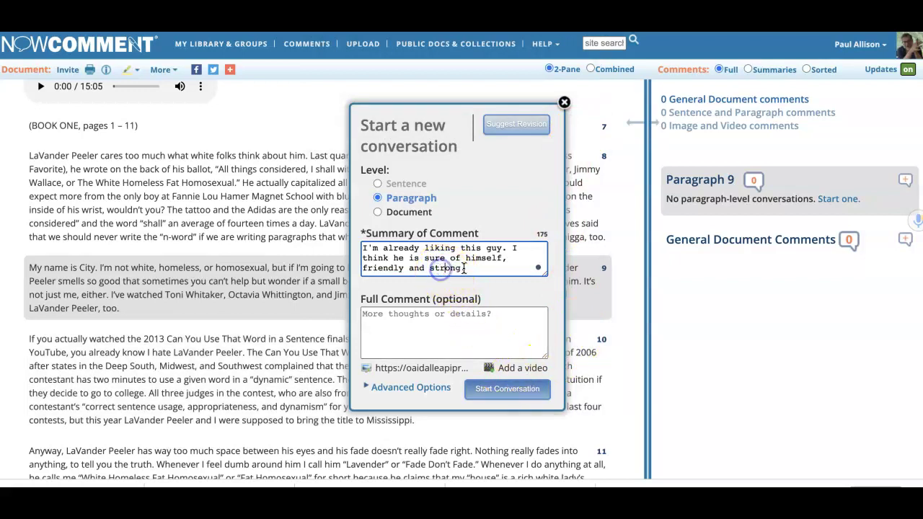
click(507, 393)
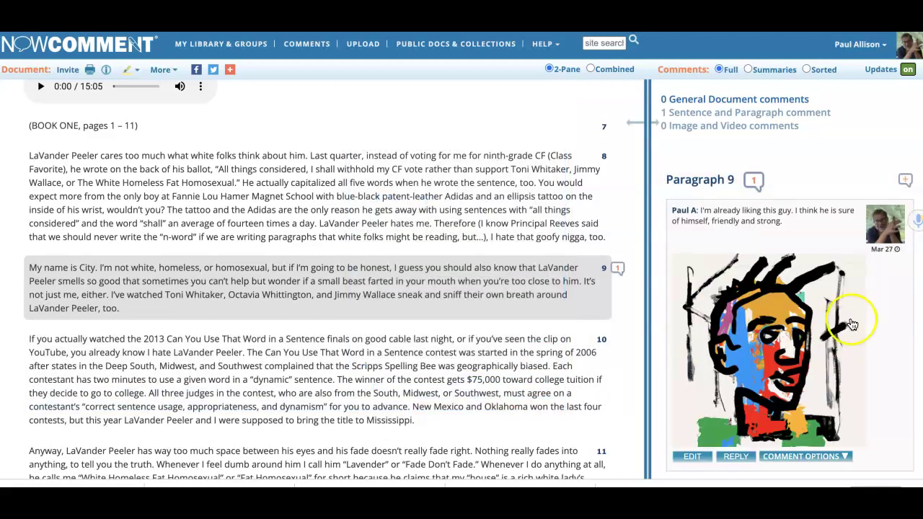
scroll(892, 342, down, 1)
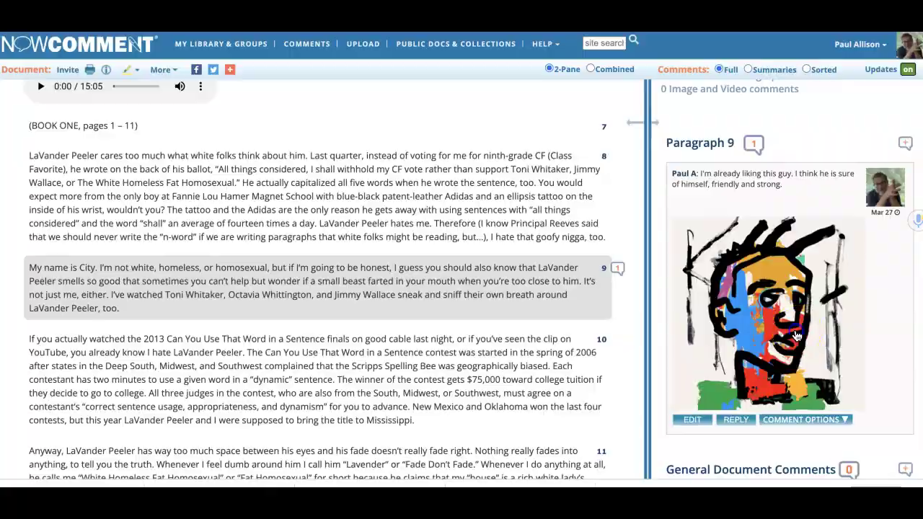
click(796, 336)
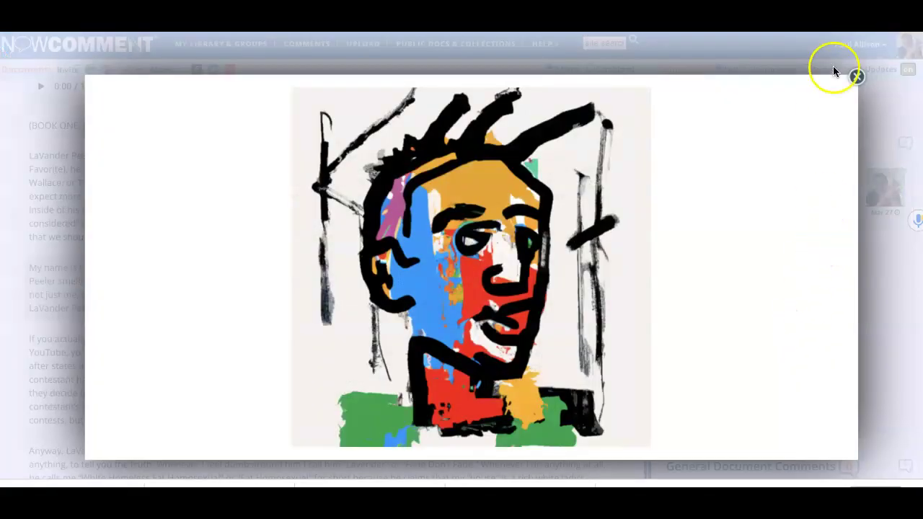
click(857, 77)
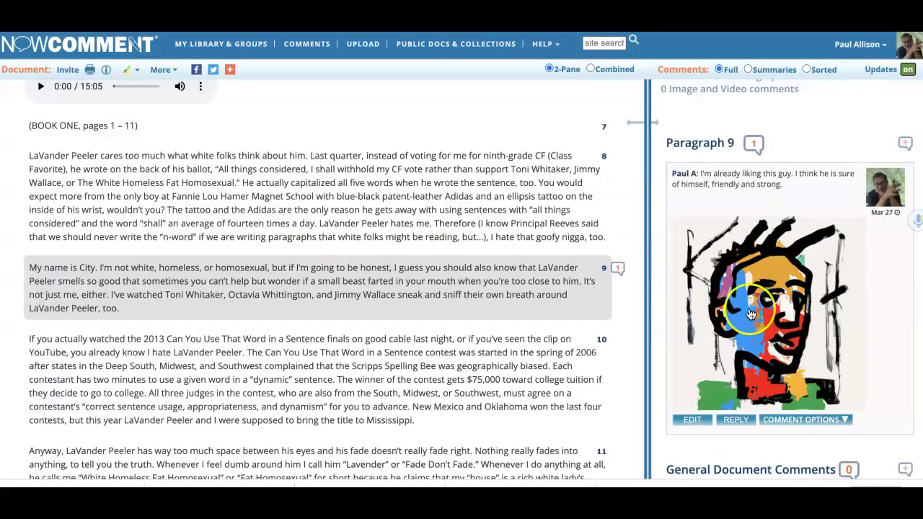
scroll(743, 376, down, 1)
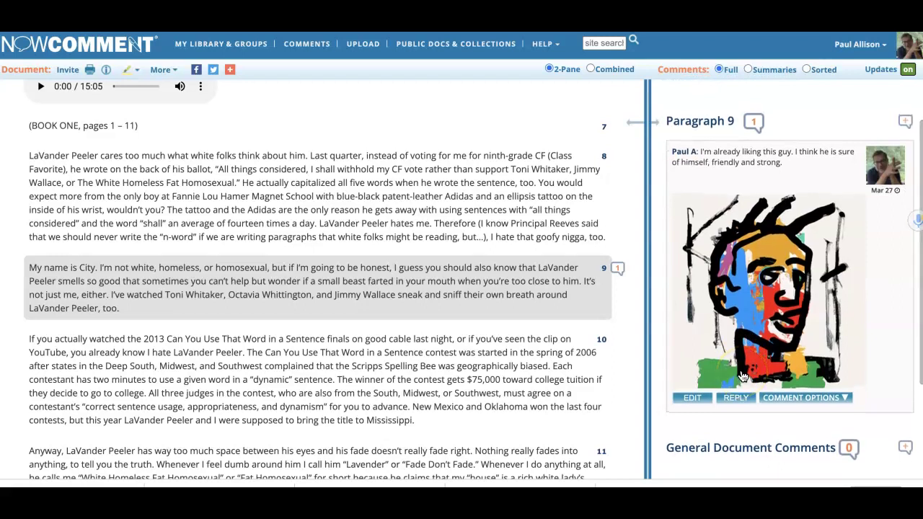